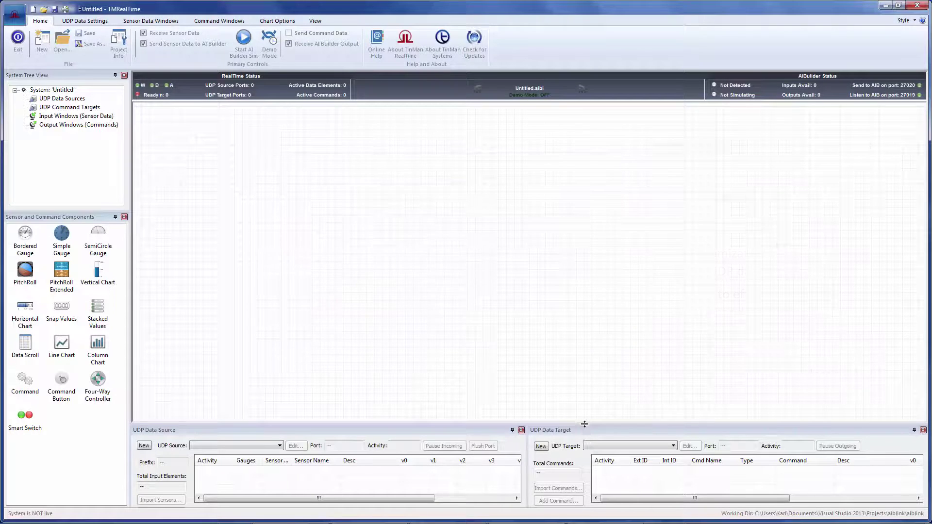
Turn on Demo Mode so the system runs live on test data.
drag(585, 424, 585, 427)
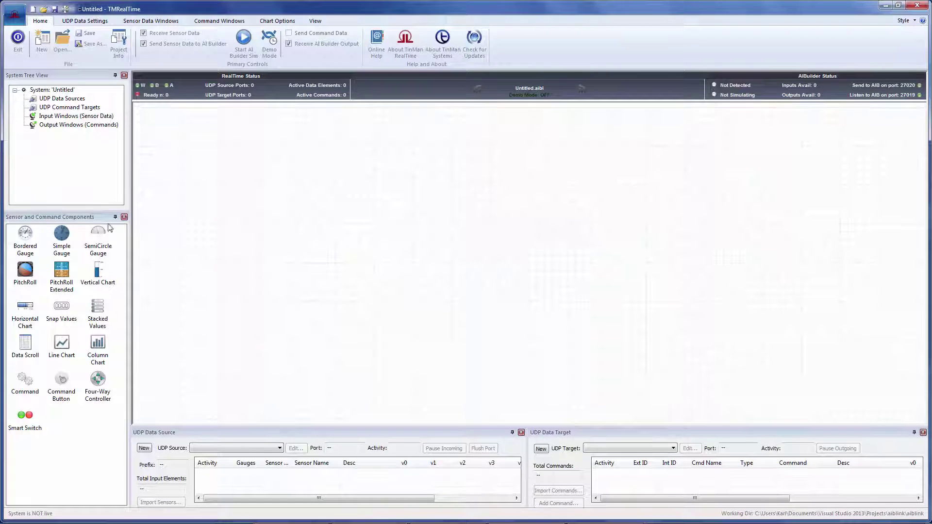
click(480, 88)
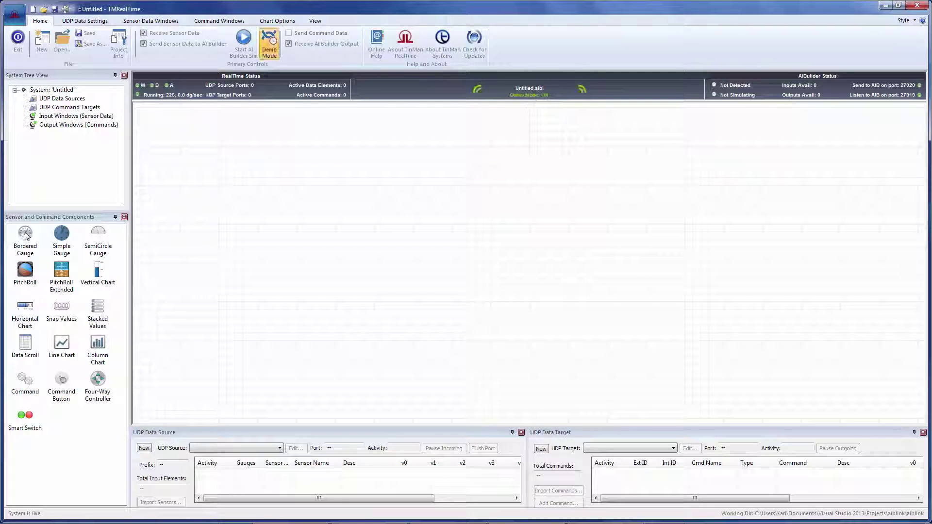
Place Bordered and Simple compasses, a SemiCircle gauge, and both PitchRoll attitude displays on the canvas.
drag(344, 189, 343, 187)
drag(63, 238, 457, 183)
drag(648, 199, 648, 197)
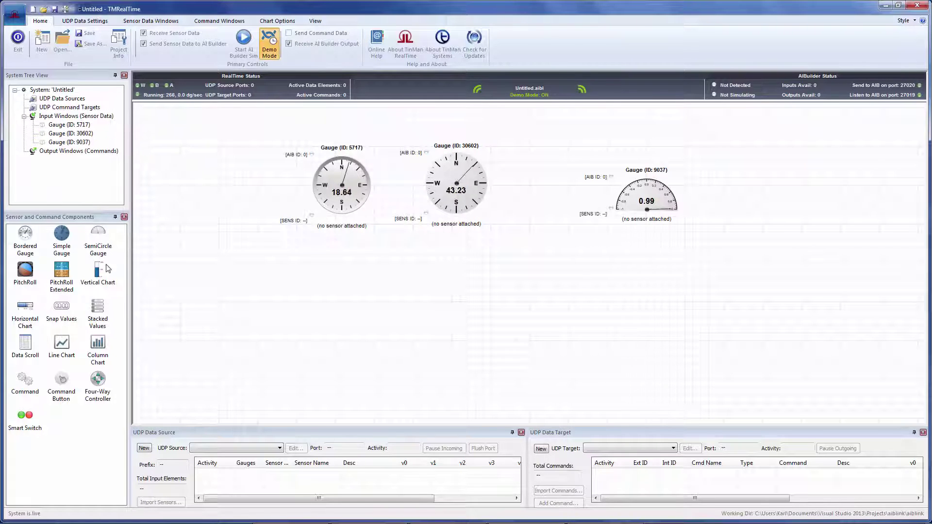
drag(30, 275, 235, 276)
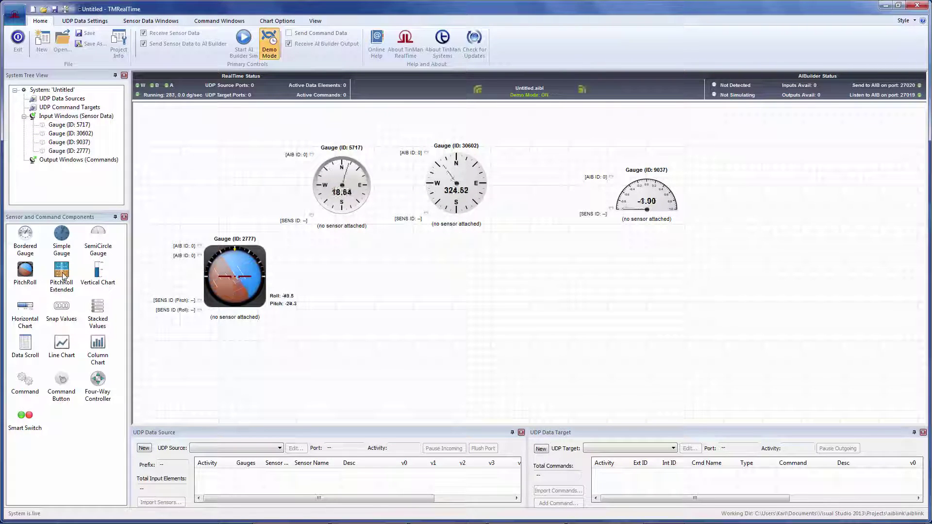
drag(61, 271, 392, 329)
click(407, 328)
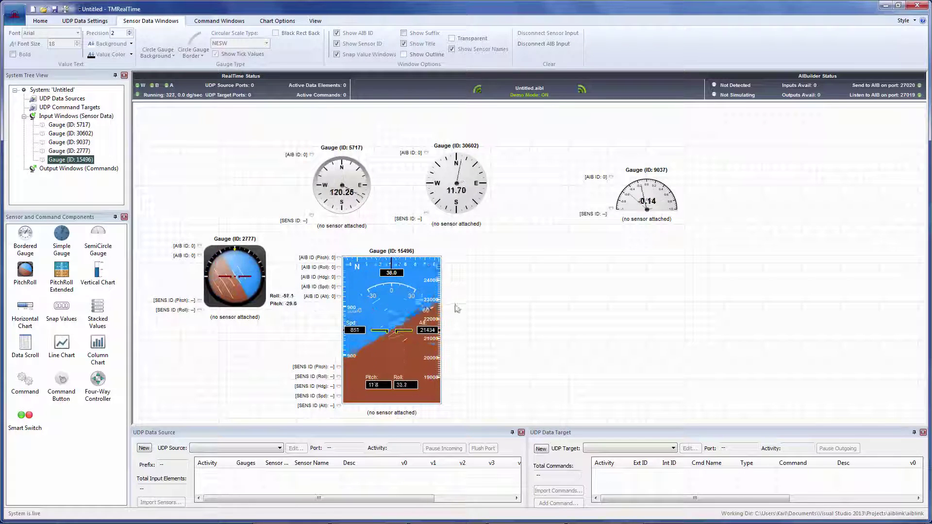
Add Vertical and Horizontal bar charts and stack four Snap Values readouts at the top right.
drag(457, 308, 543, 301)
drag(489, 323, 680, 276)
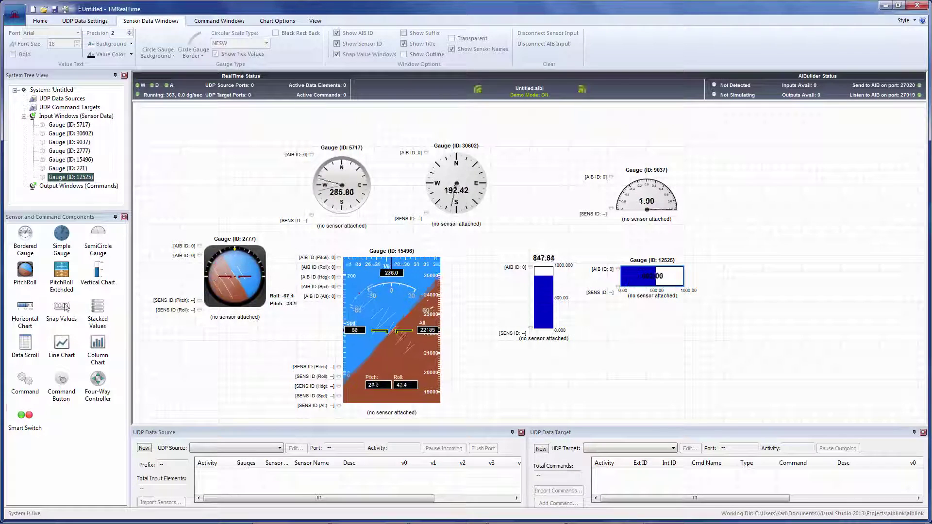
drag(710, 233, 719, 185)
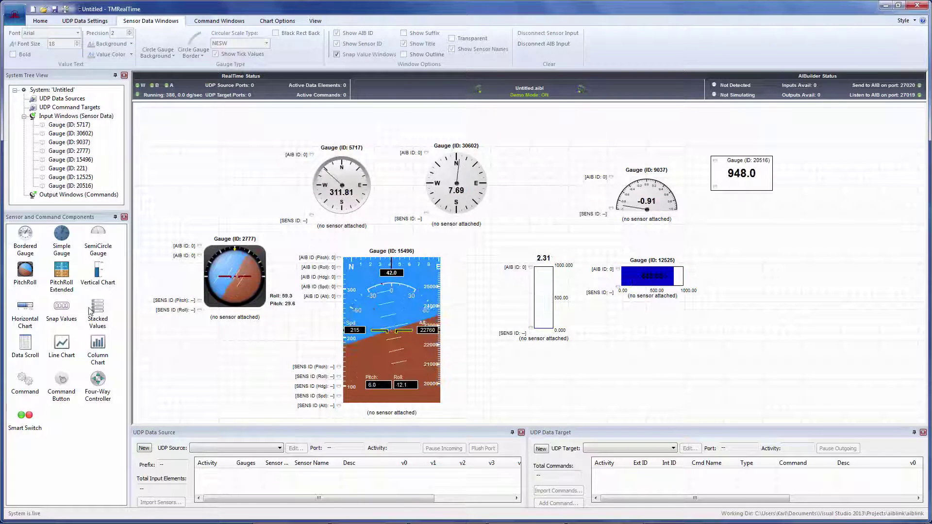
drag(752, 260, 742, 209)
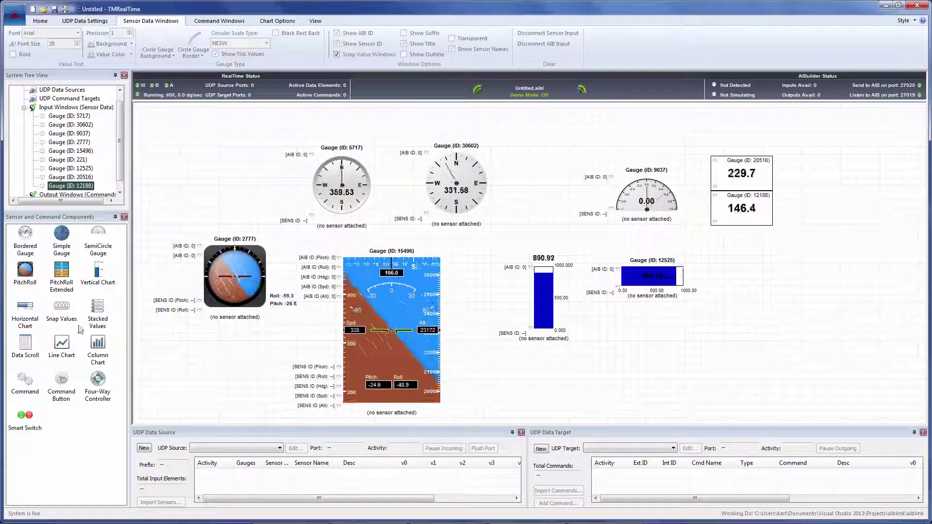
drag(736, 291, 762, 203)
drag(62, 306, 745, 275)
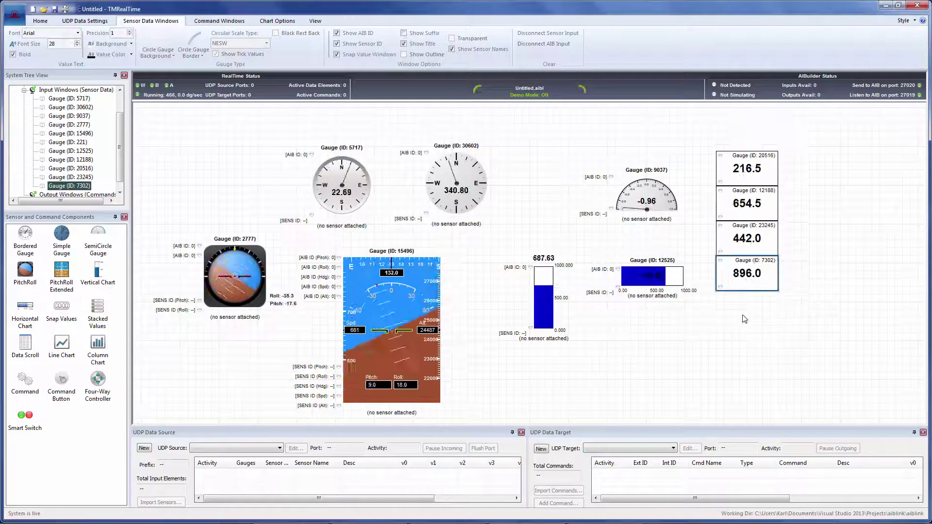
Snap the fourth readout into the stack and add a fifth, unassigned value readout at top right.
click(640, 332)
drag(62, 306, 846, 170)
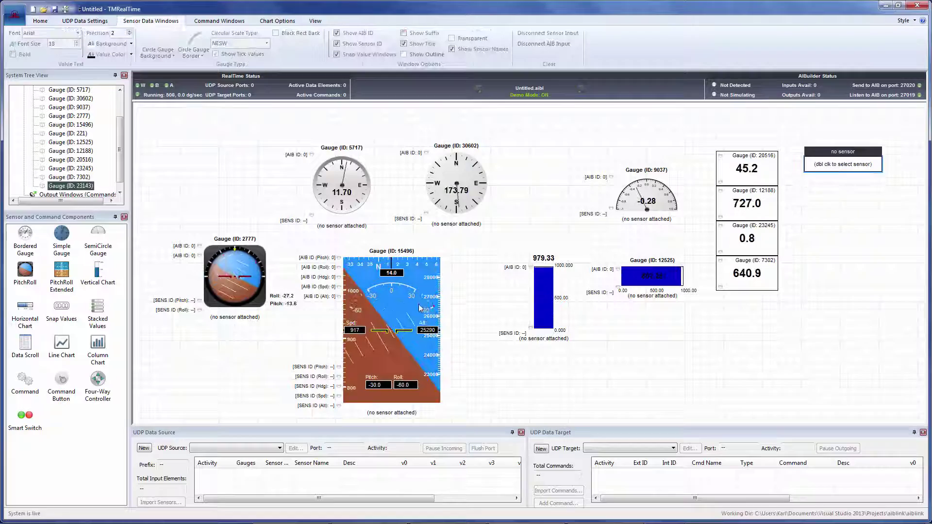
drag(856, 165, 856, 171)
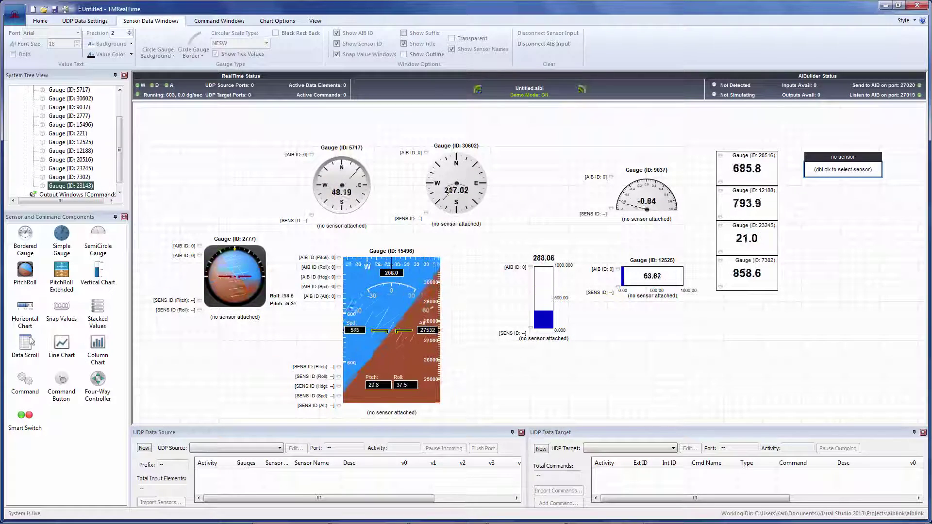
Add a tall empty gauge at the right and a line chart plotting three demo sensors.
drag(765, 324, 821, 253)
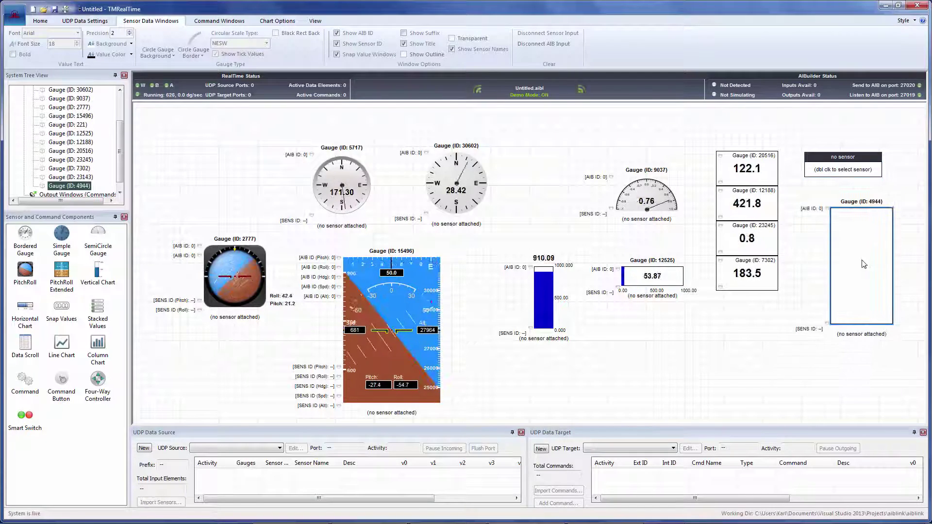
drag(867, 169, 881, 147)
drag(843, 197, 853, 163)
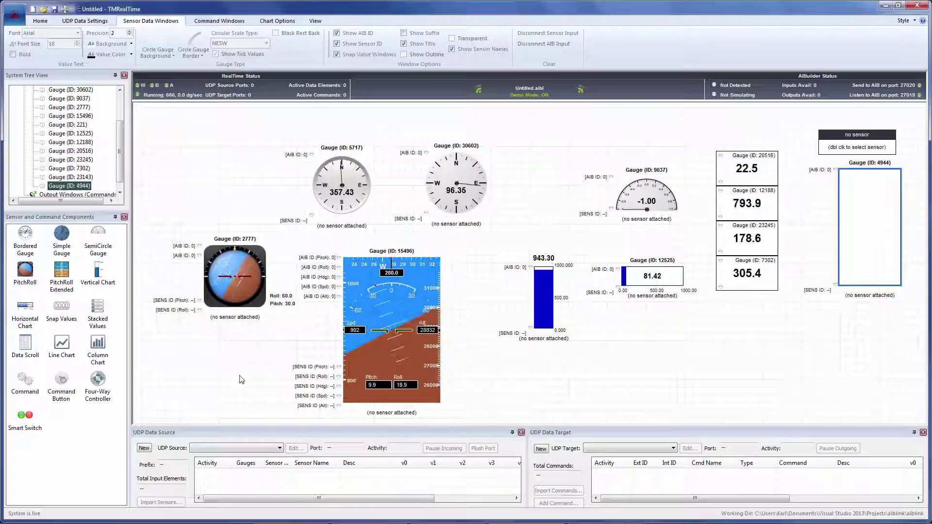
drag(70, 345, 585, 330)
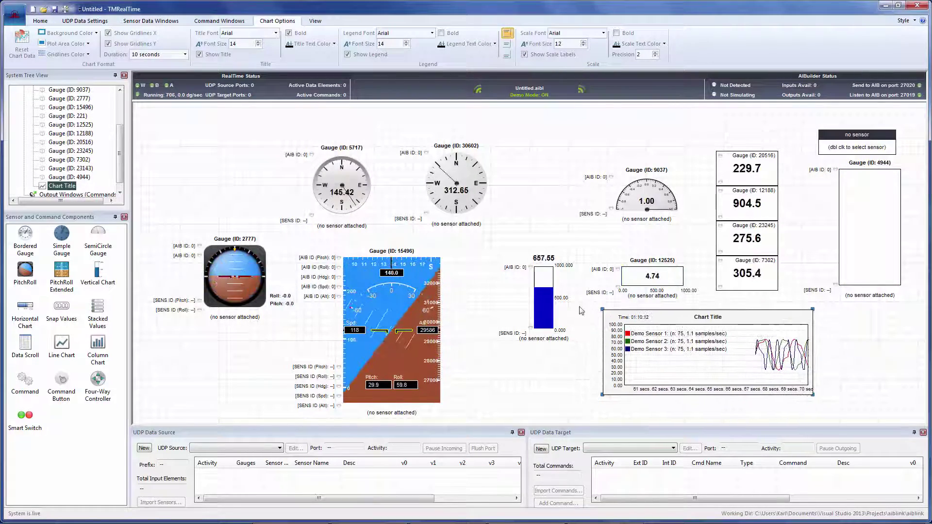
Raise the vertical bar gauge, widen the line chart leftward, and add an enlarged top-left column chart.
drag(558, 296, 568, 184)
drag(793, 391, 663, 396)
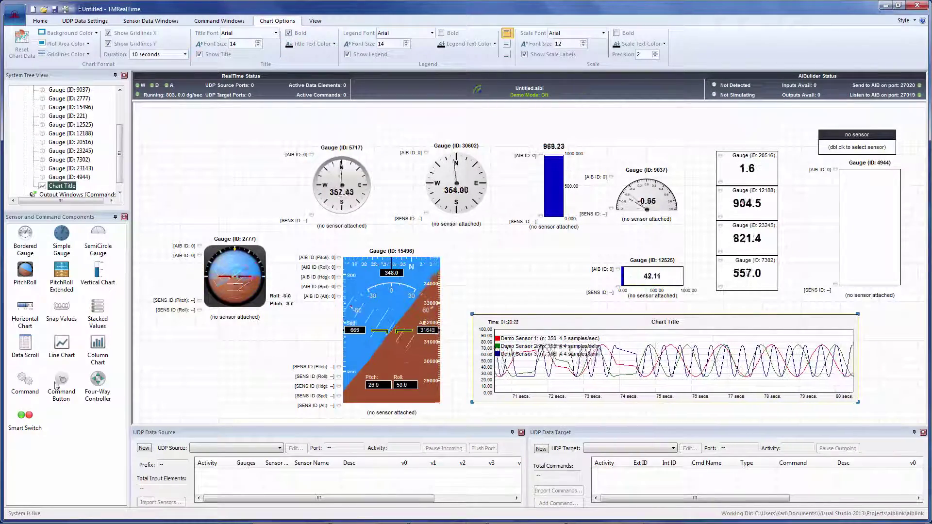
drag(238, 167, 237, 166)
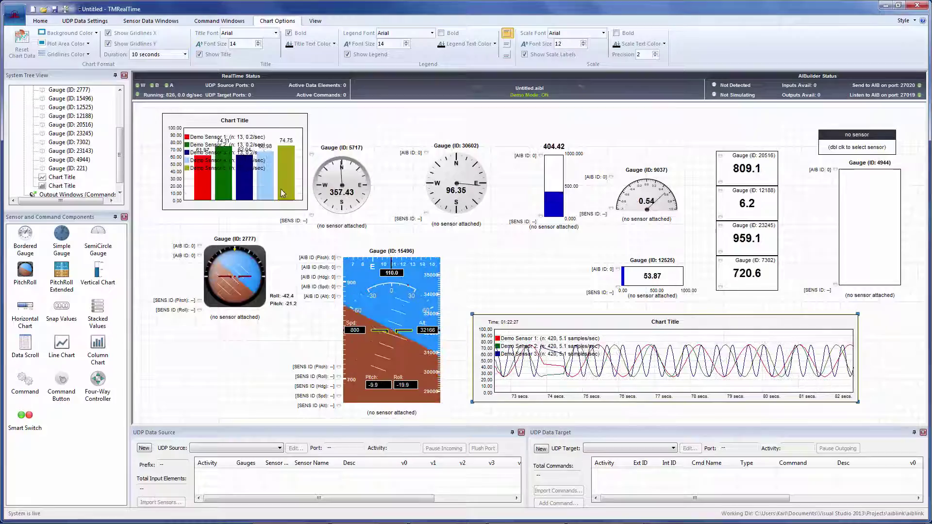
drag(368, 262, 435, 373)
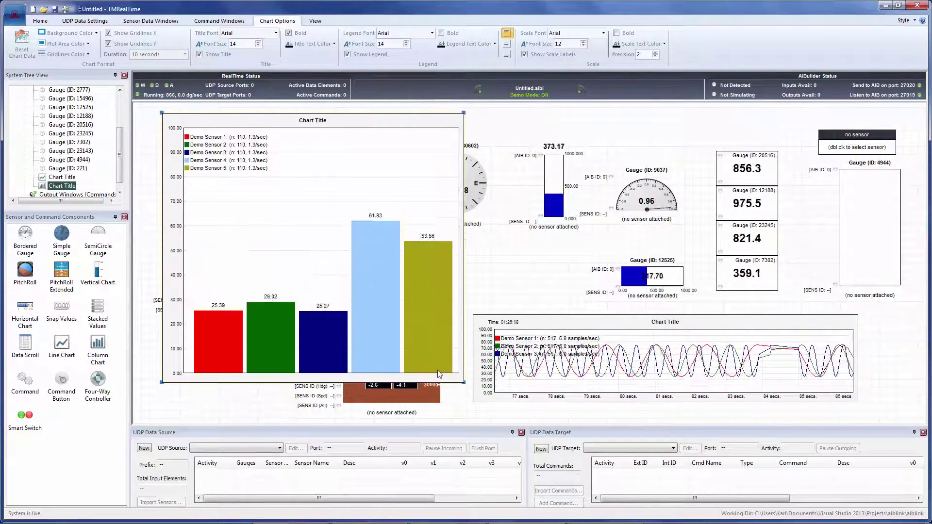
click(460, 387)
click(464, 387)
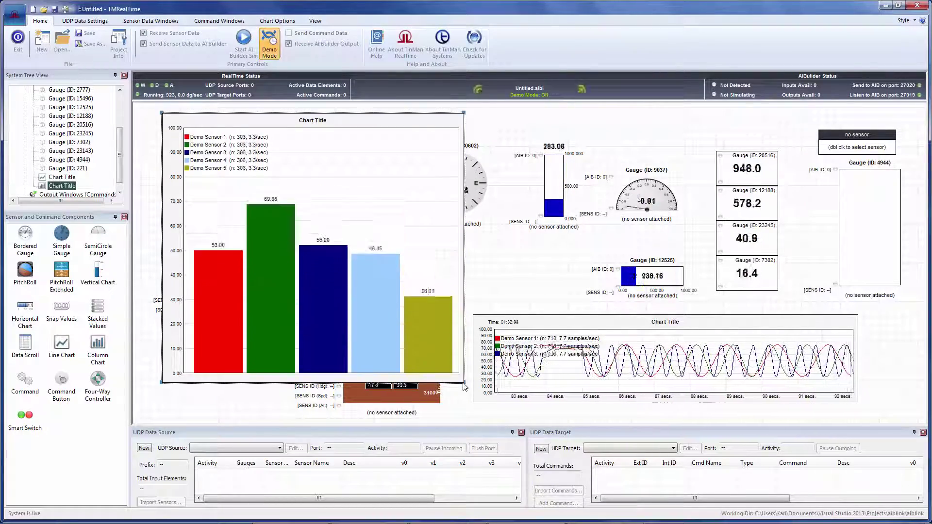
Shrink the column chart, then make it slightly wider.
drag(465, 385, 303, 227)
drag(25, 236, 528, 294)
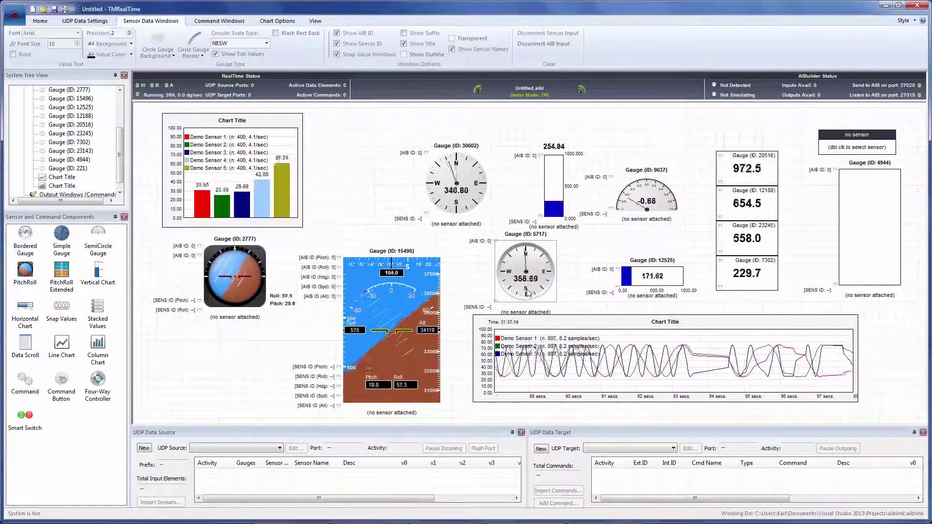
click(301, 201)
drag(303, 230, 391, 236)
Move the pitch-roll gauge lower and reposition compass 30602 and the vertical bar gauge.
click(245, 288)
drag(245, 288, 244, 320)
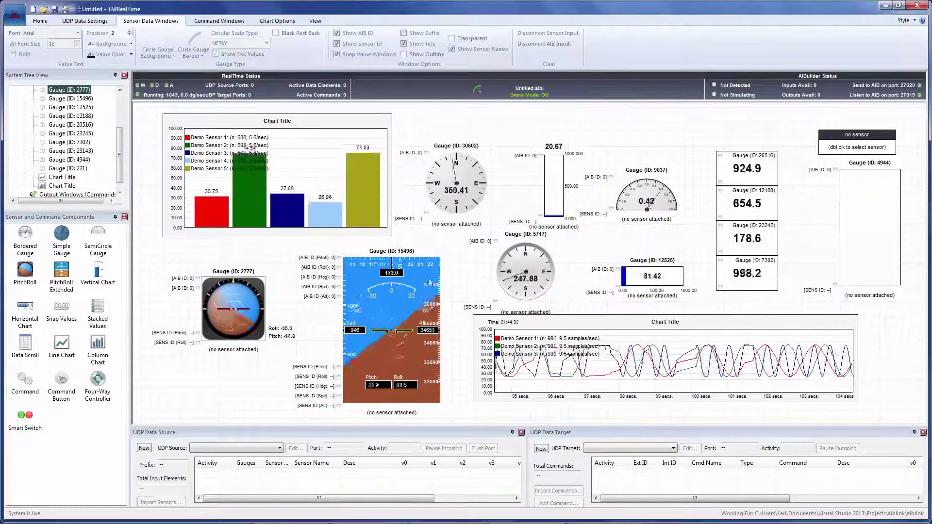
drag(470, 180, 495, 176)
drag(554, 185, 568, 166)
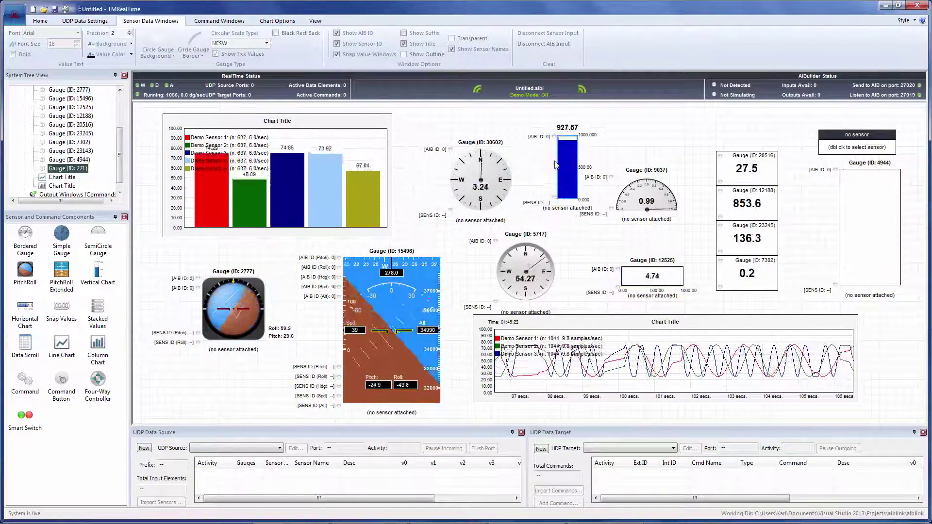
drag(480, 195, 472, 176)
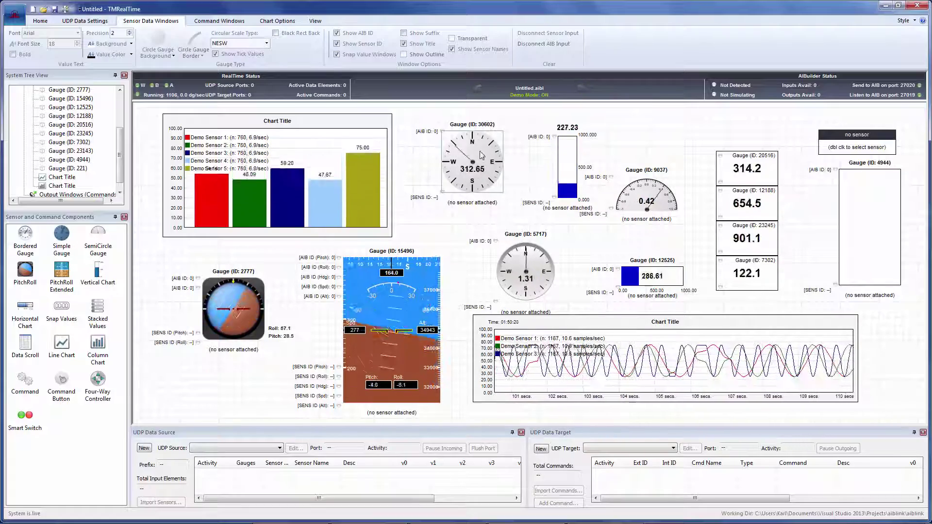
Try Chron-12, 360 Degrees, 0 to 10 and 0 to 100 scales, settling on Partial 0 to 240.
click(267, 43)
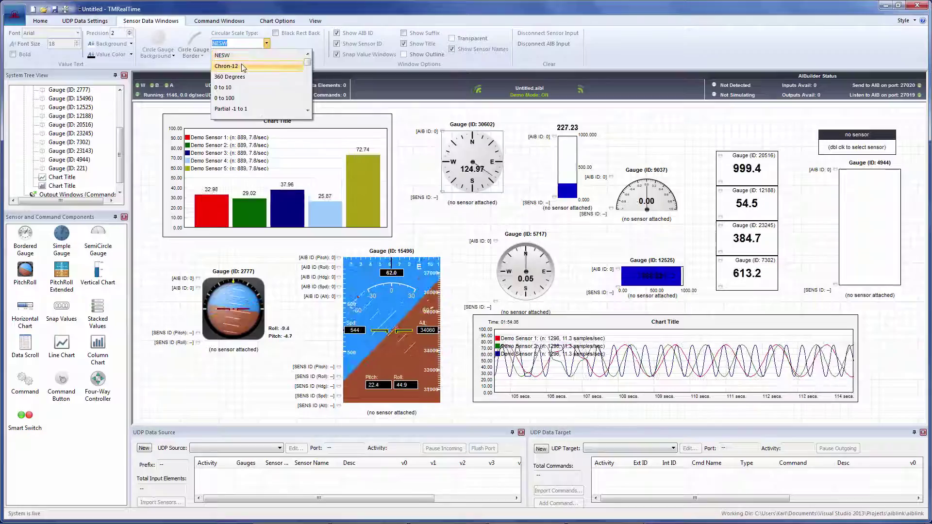
click(243, 68)
click(266, 44)
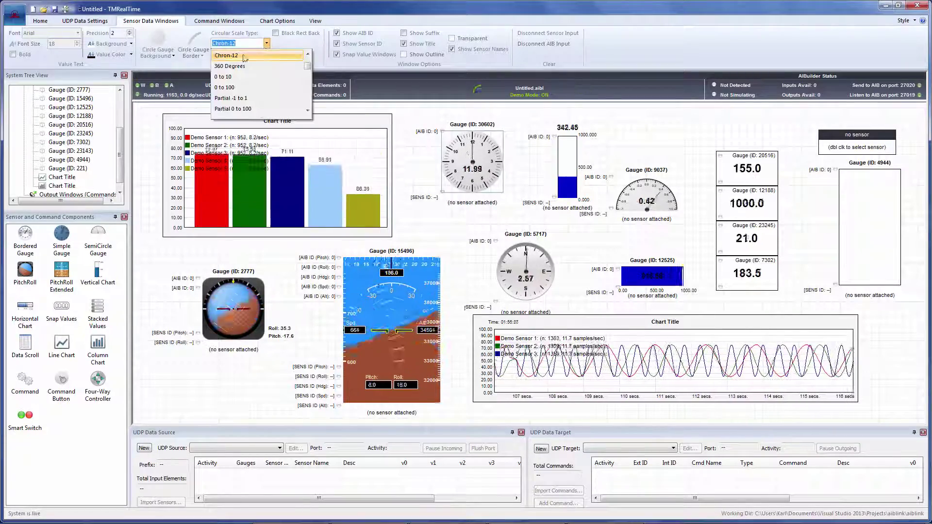
click(249, 67)
click(267, 43)
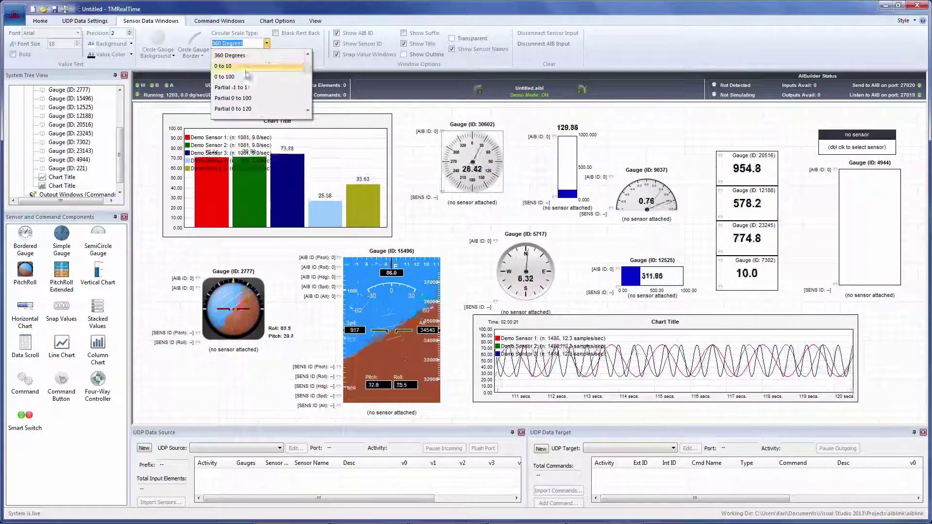
click(253, 65)
click(267, 44)
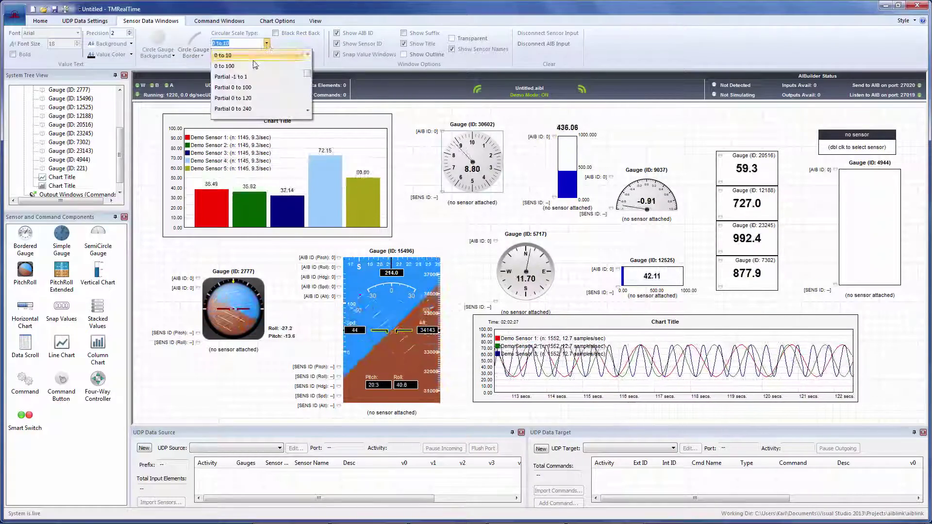
click(249, 58)
click(266, 44)
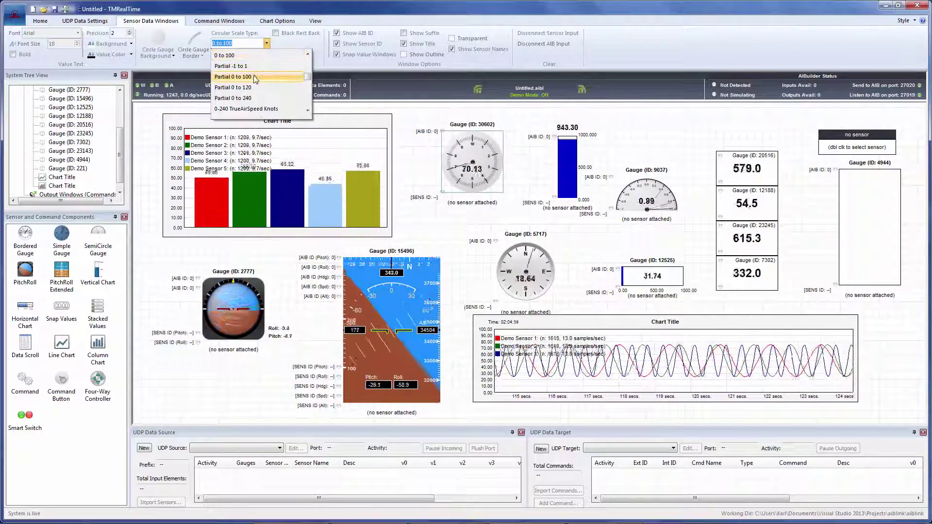
click(249, 67)
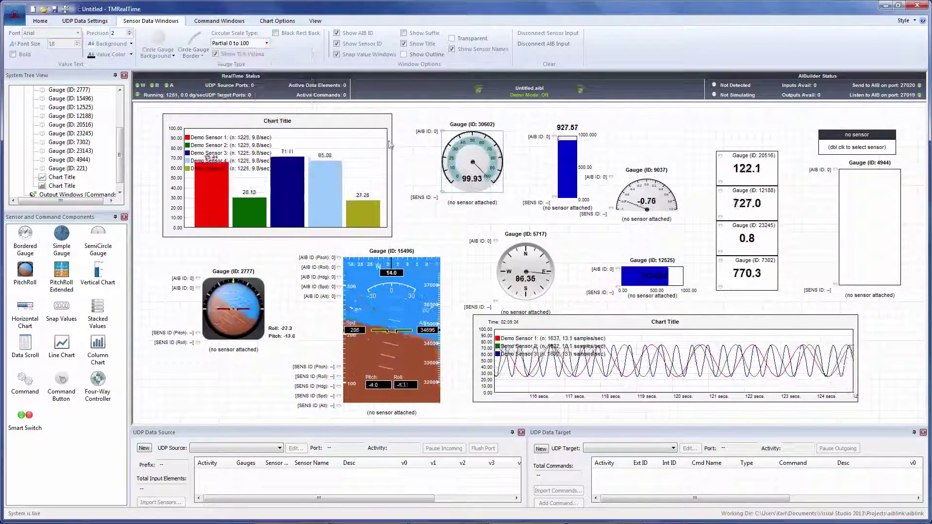
click(267, 43)
click(257, 78)
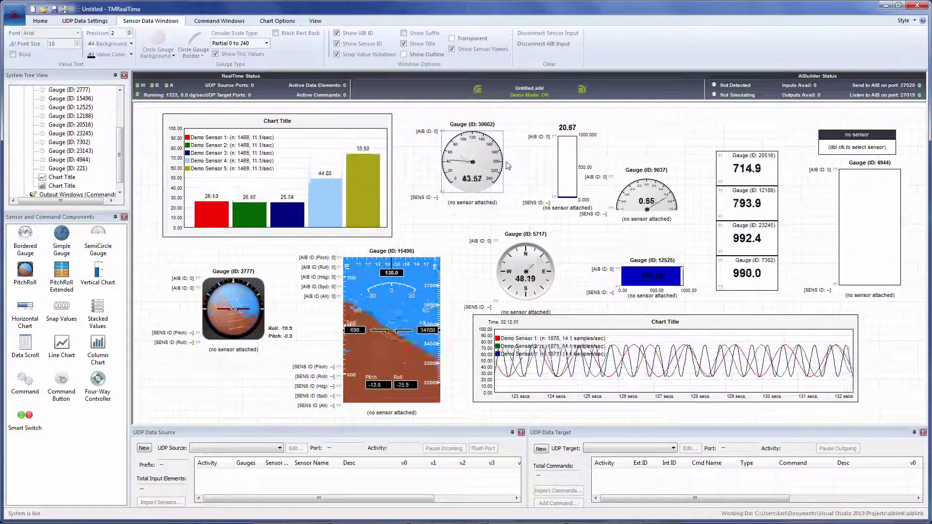
click(154, 53)
click(181, 73)
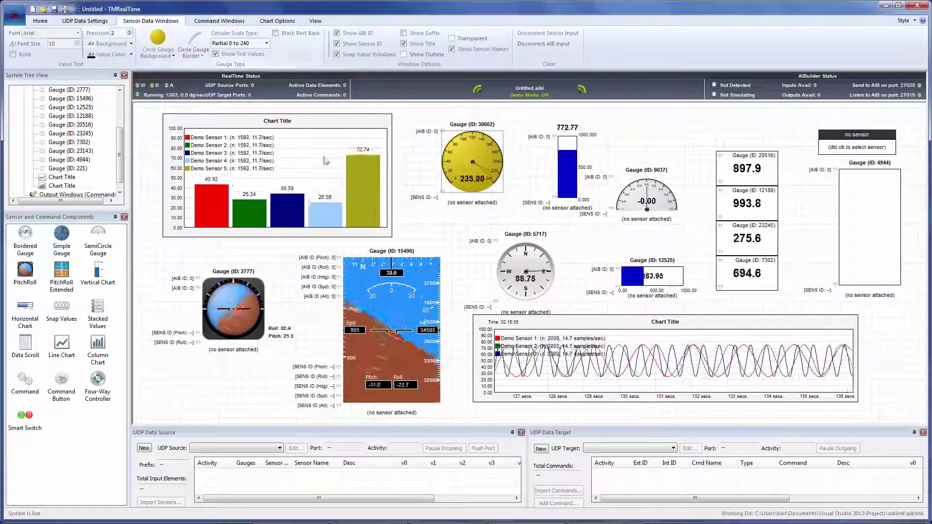
click(160, 52)
click(194, 74)
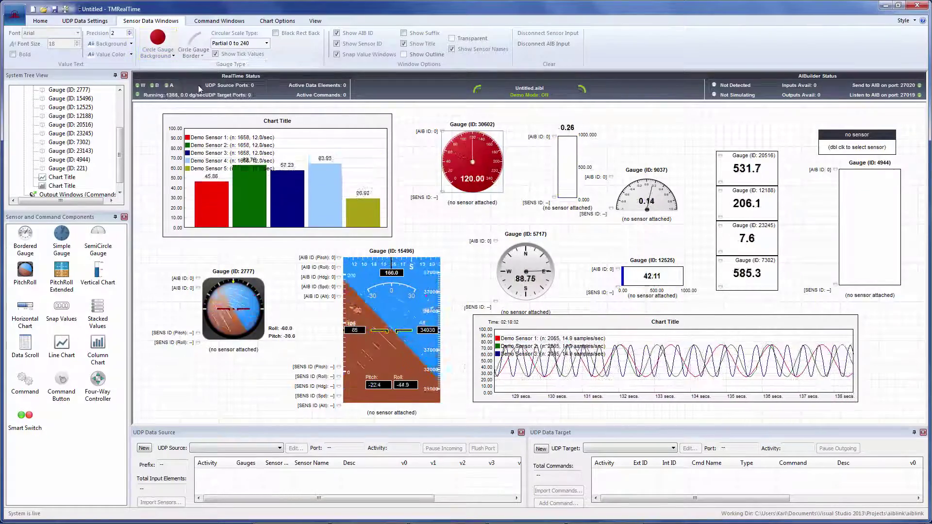
click(170, 54)
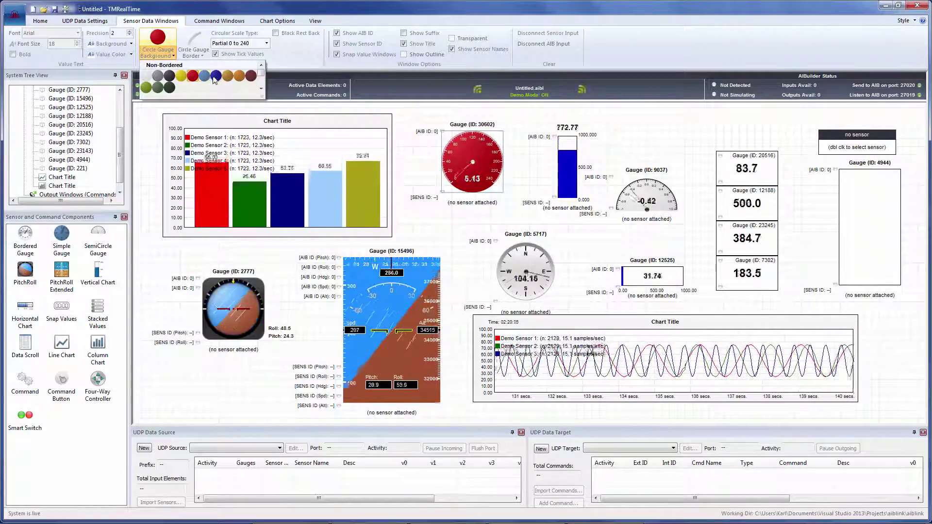
click(229, 74)
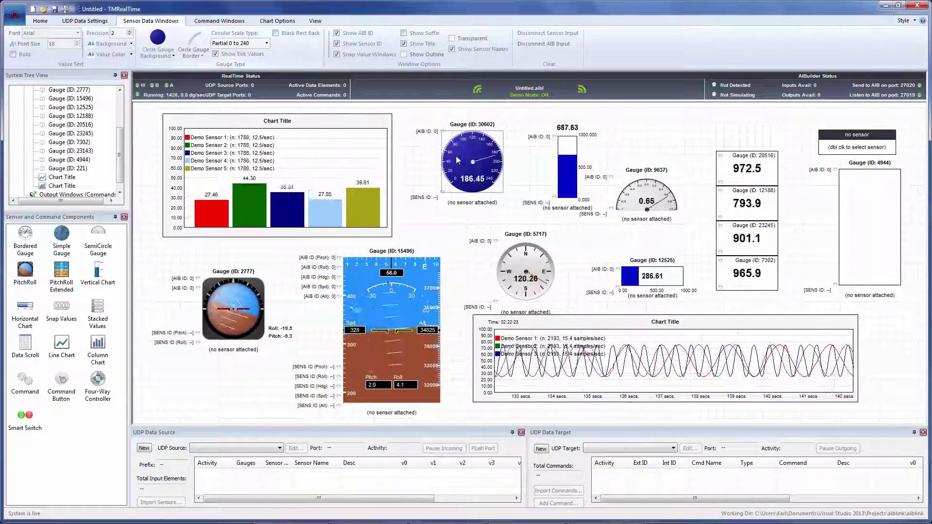
click(160, 52)
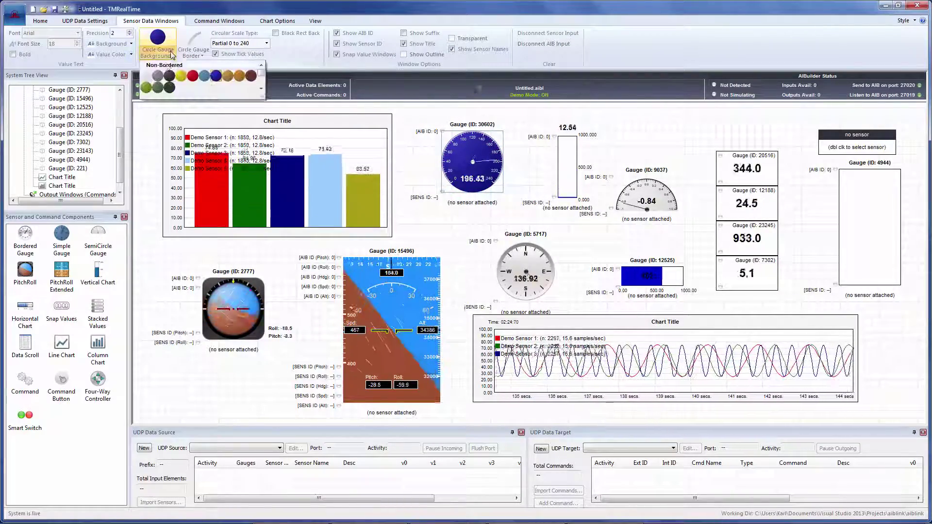
click(157, 87)
click(162, 53)
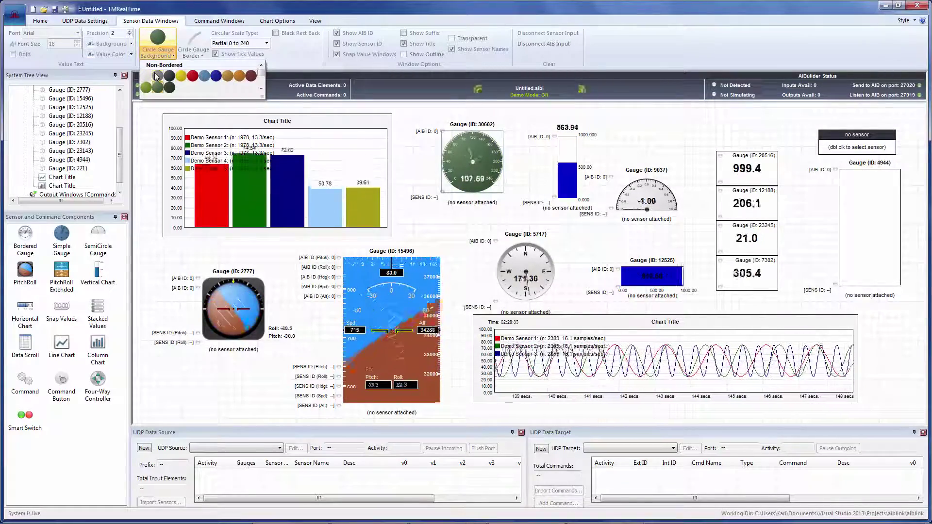
click(157, 75)
click(160, 53)
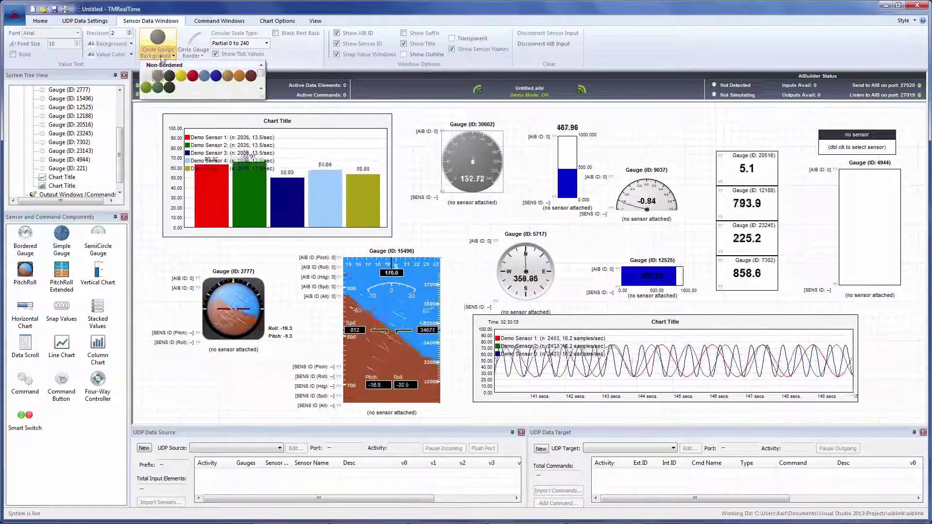
click(148, 75)
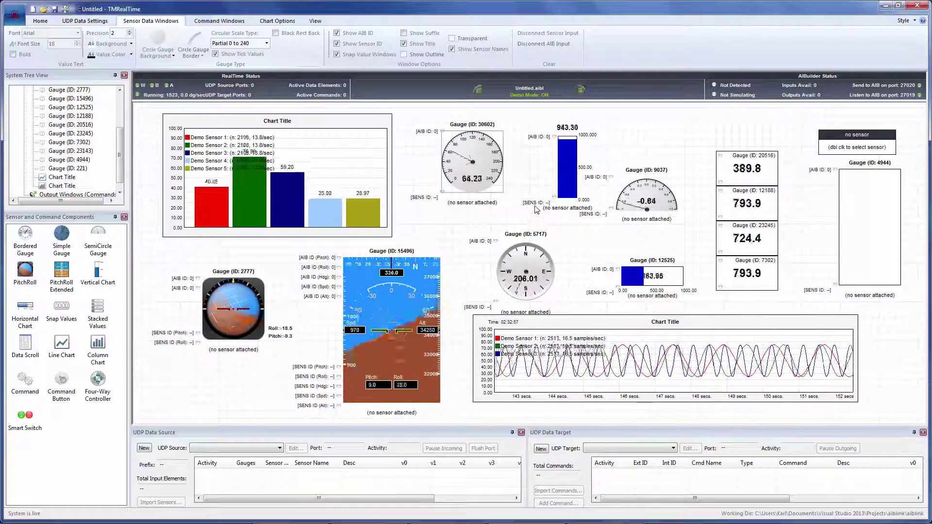
Move compass gauge 5717 up and give it a border style and green background.
drag(534, 265, 519, 249)
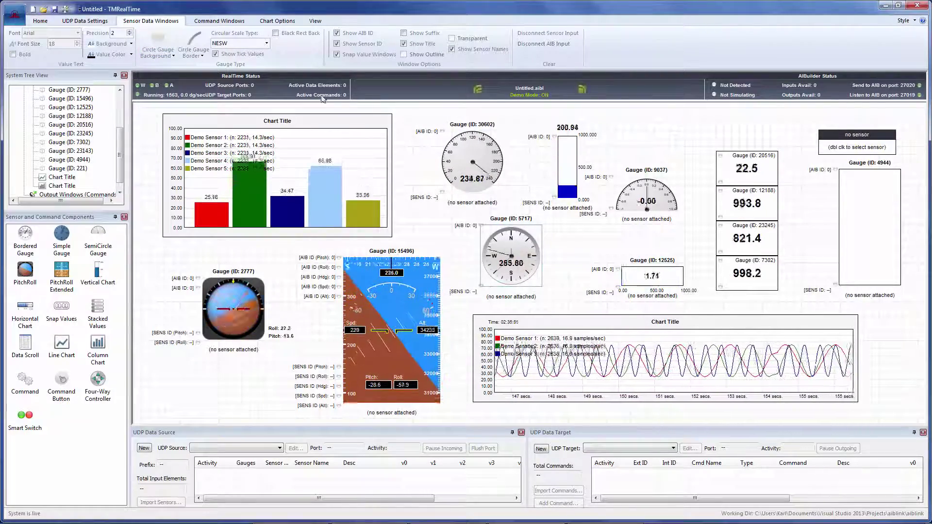
click(195, 51)
click(206, 68)
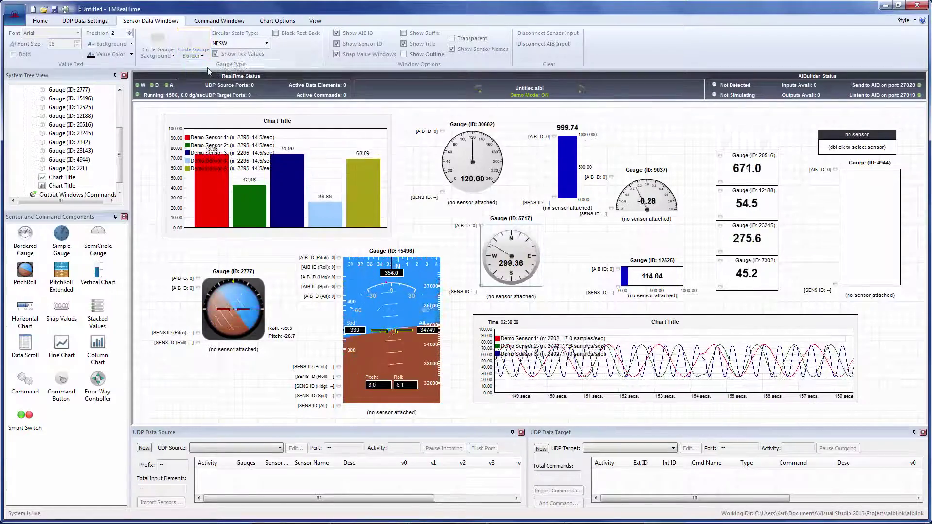
click(171, 55)
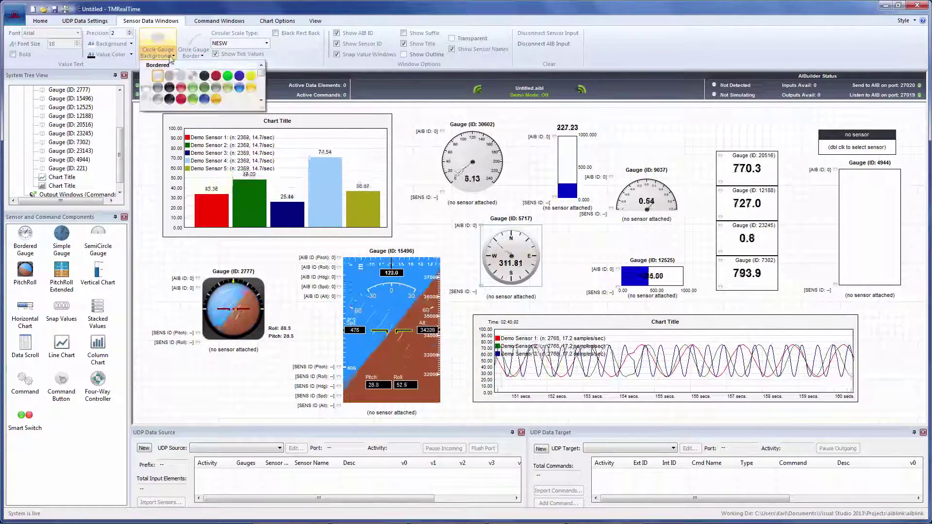
click(195, 88)
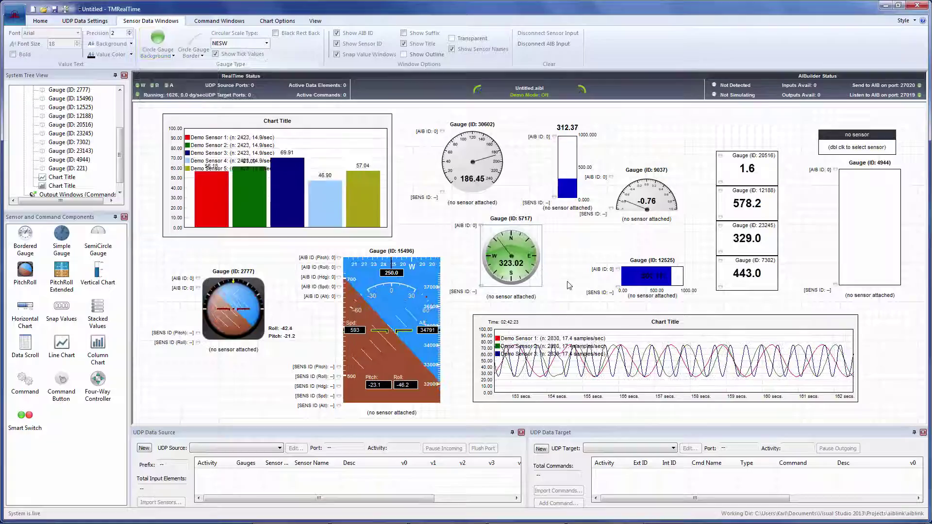
Move gauge 9037 beside the vertical bar and switch it to the SemiCirc Gas (0-100%) scale.
drag(583, 181, 590, 135)
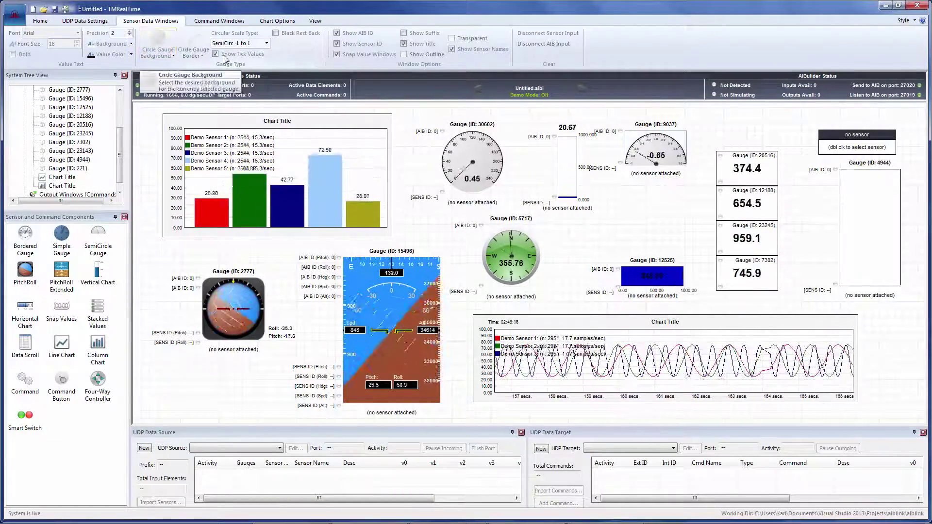
click(266, 43)
click(291, 109)
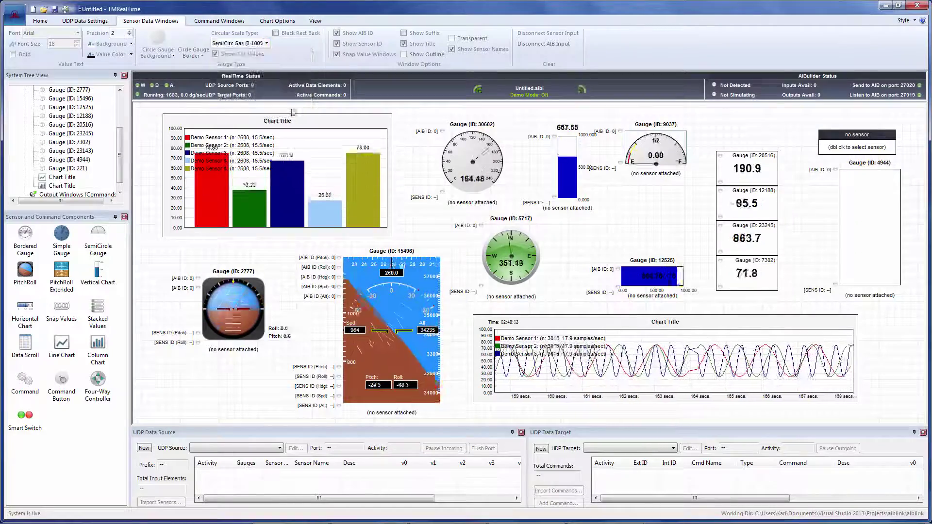
drag(656, 160, 642, 149)
drag(567, 170, 558, 167)
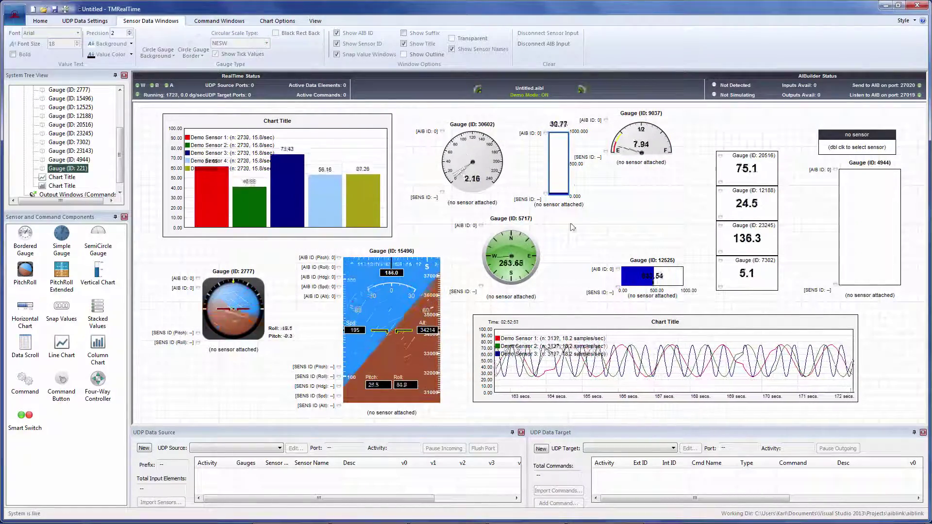
Nudge gauge 9037 slightly down and to the right.
drag(638, 170, 643, 183)
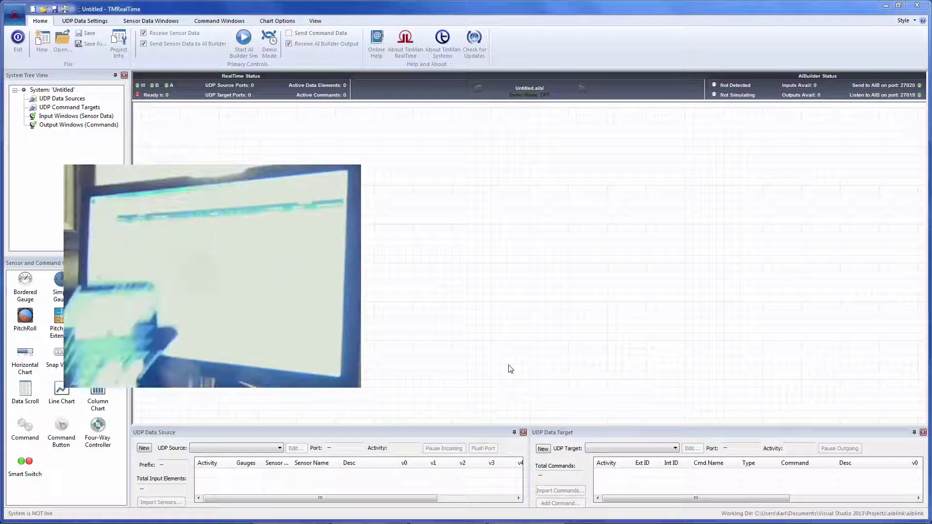
Create a UDP data source named 'cell' on port 12345 and advance to the message structure page.
click(144, 448)
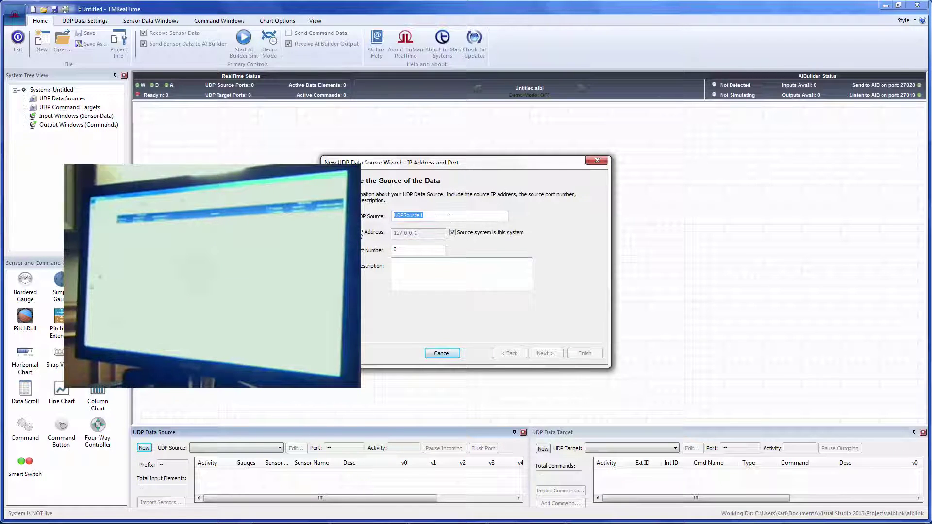
text(ce,)
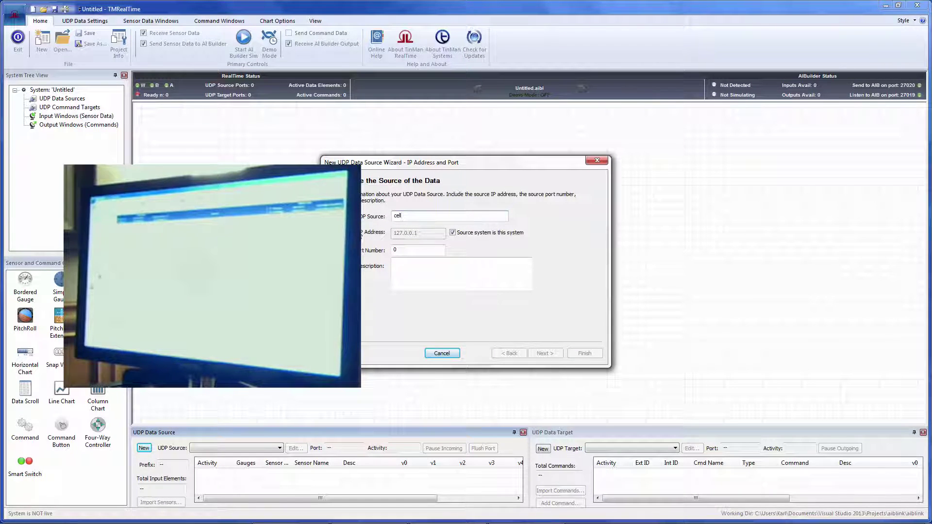
text(l)
key(Tab)
key(Tab)
text(12)
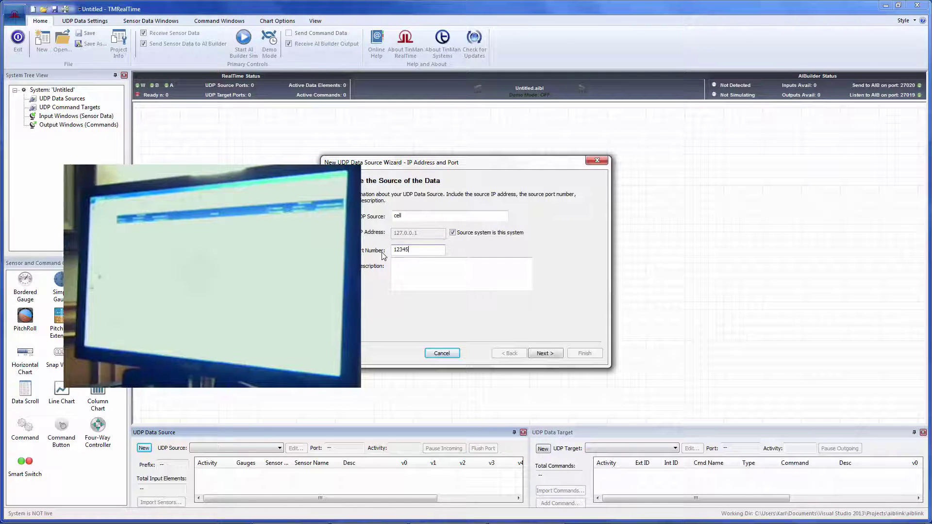
click(545, 353)
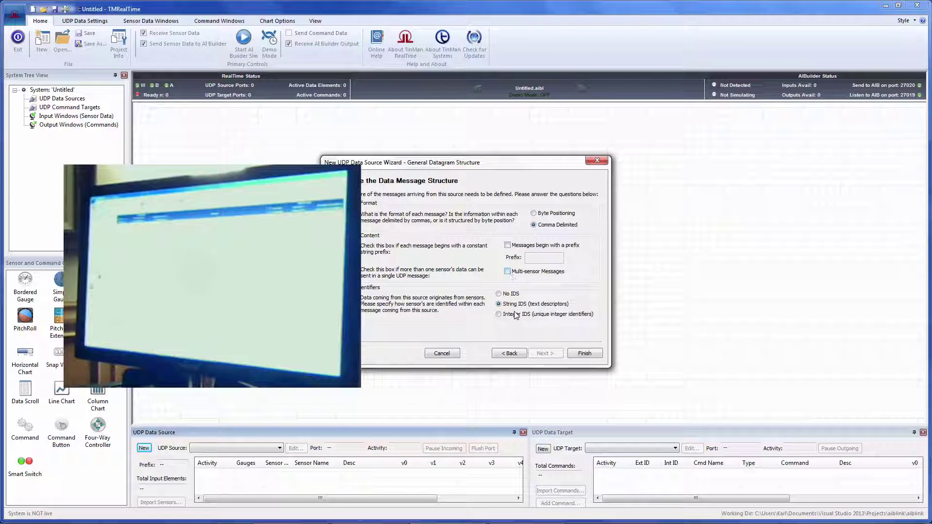
Finish the cell source, start the system live, show cell's incoming data lines, and enlarge the lower panels.
click(585, 354)
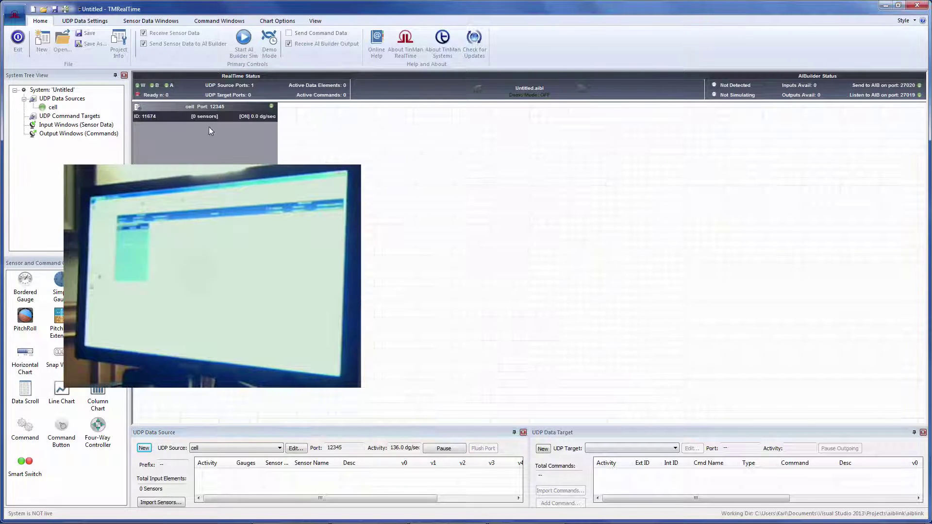
click(212, 110)
double_click(218, 116)
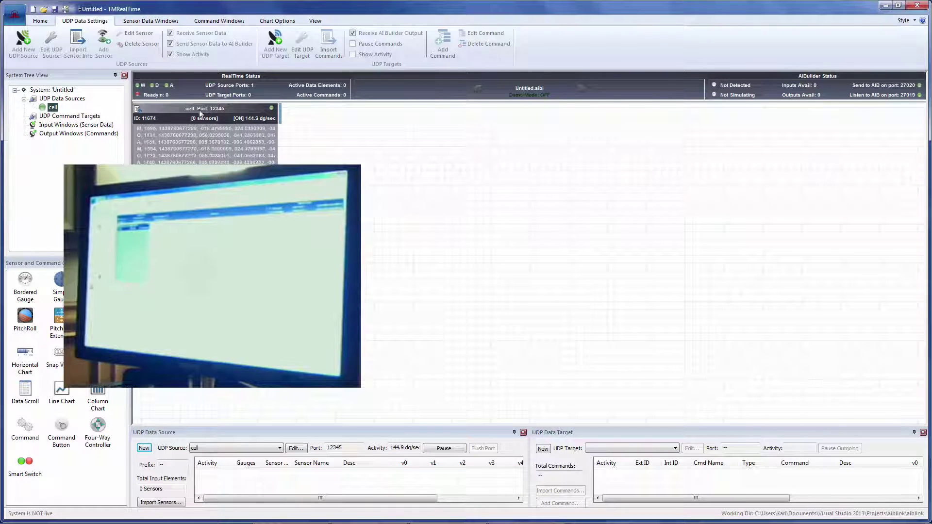
double_click(200, 112)
click(476, 92)
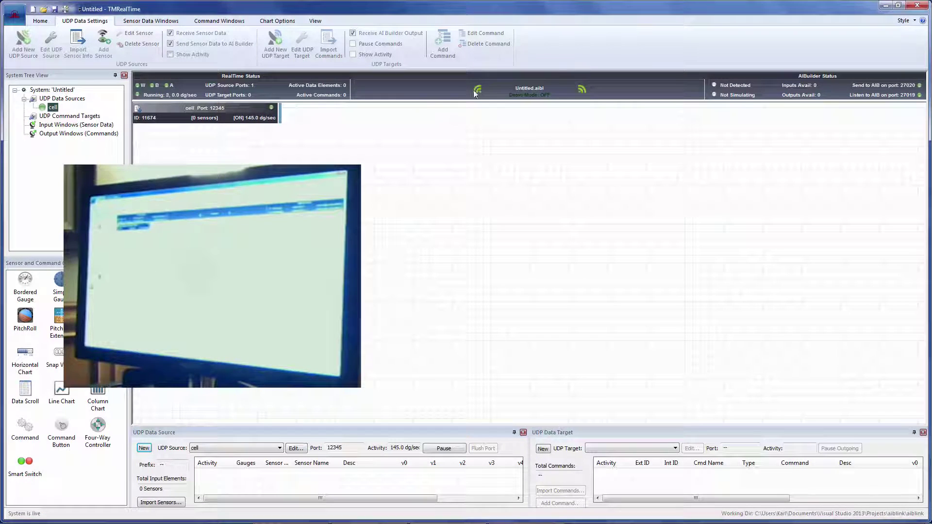
double_click(241, 114)
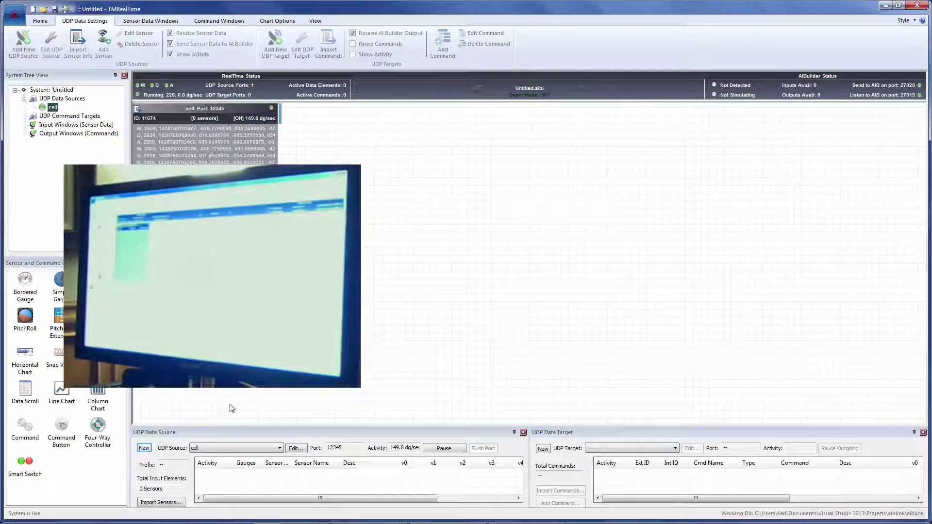
drag(204, 423, 204, 398)
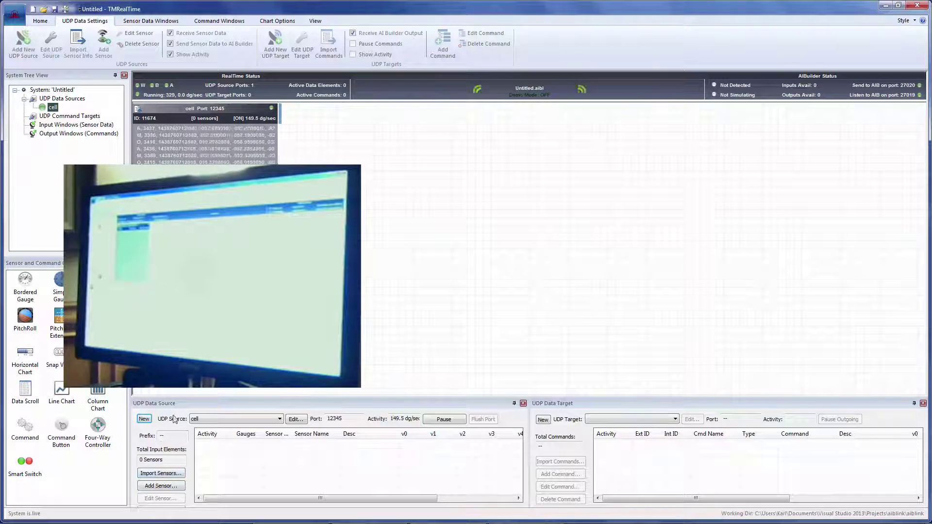
Import the sensor CSV file and review the Accelerometer, Gyro and Magnetometer rows.
click(161, 474)
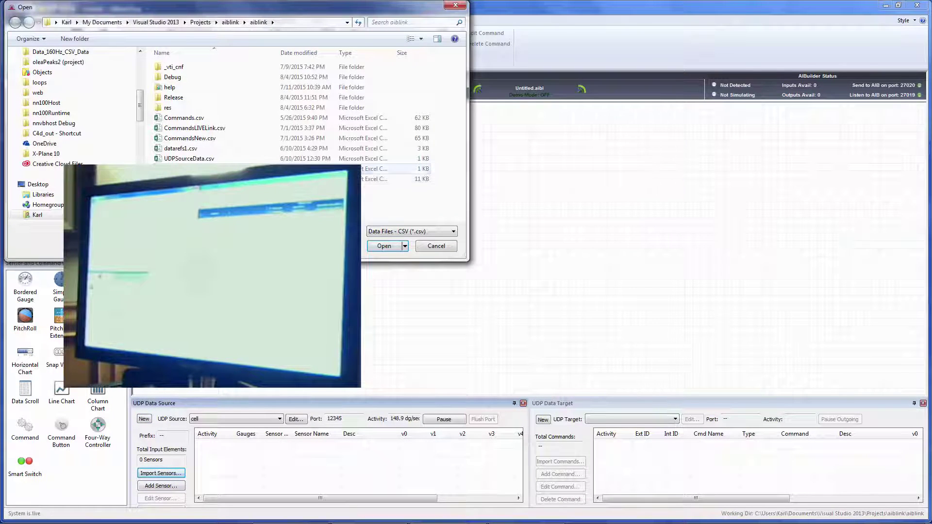
click(386, 246)
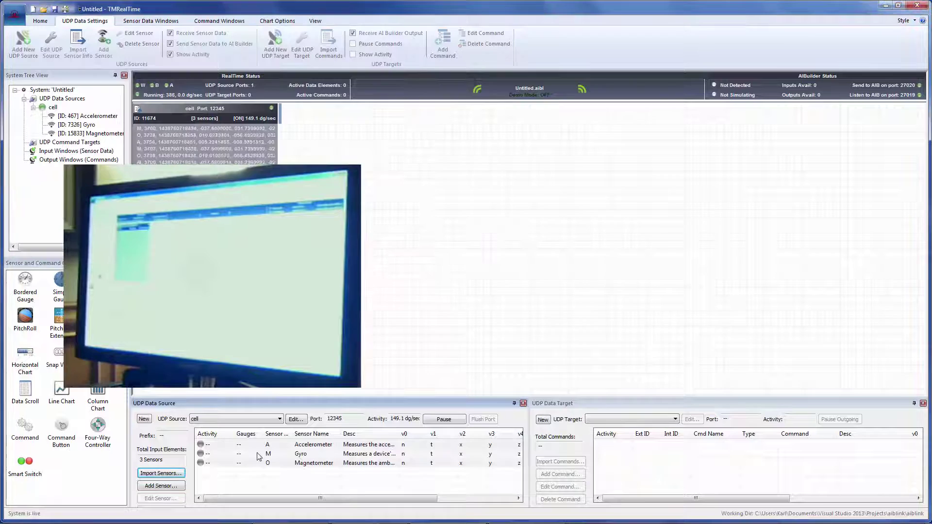
click(294, 455)
click(310, 446)
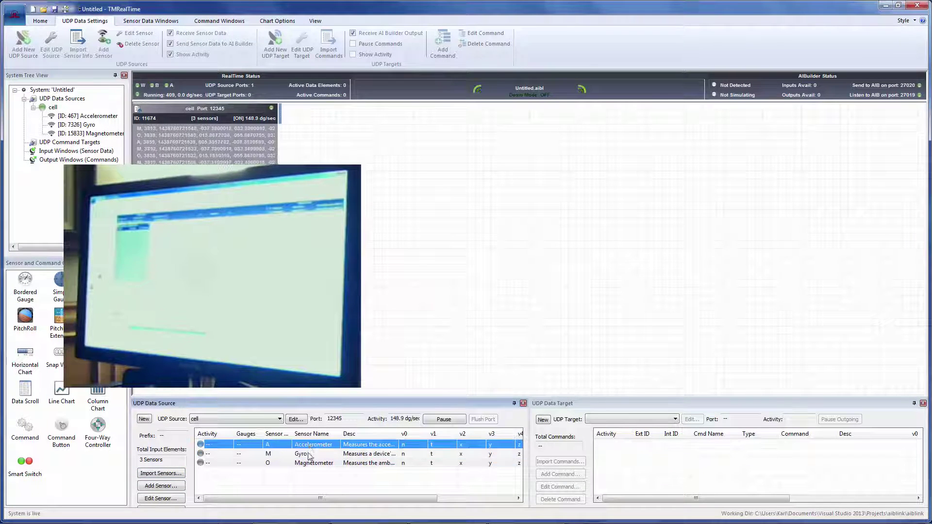
click(310, 462)
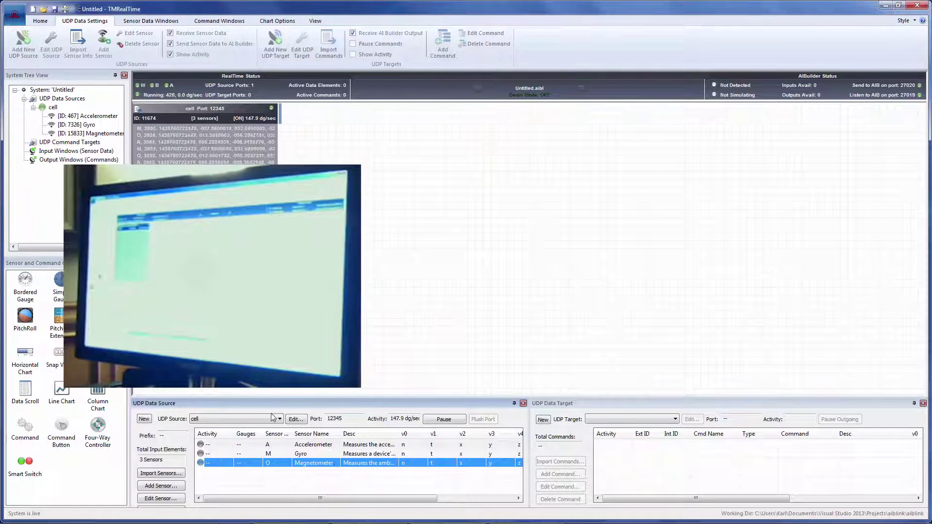
Add a gauge window showing the Accelerometer, with data source set to cell.
click(595, 213)
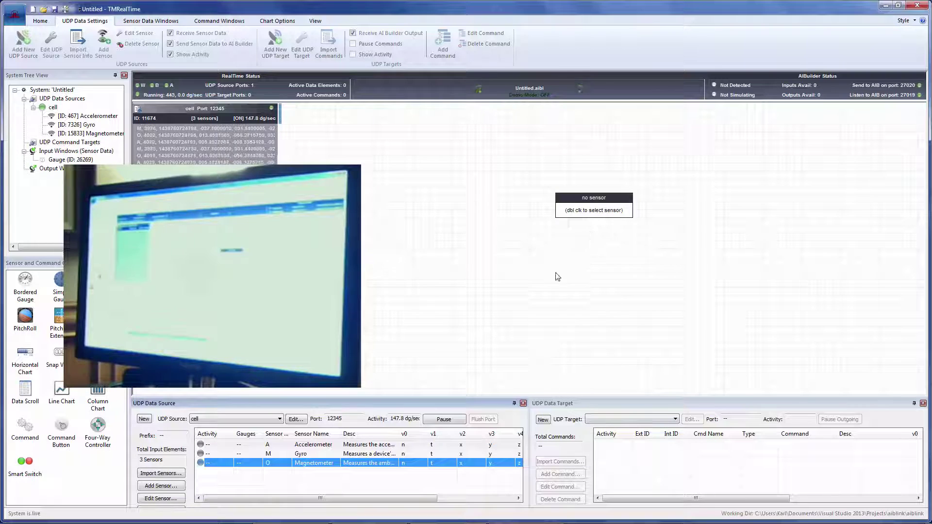
double_click(607, 212)
click(518, 262)
click(490, 271)
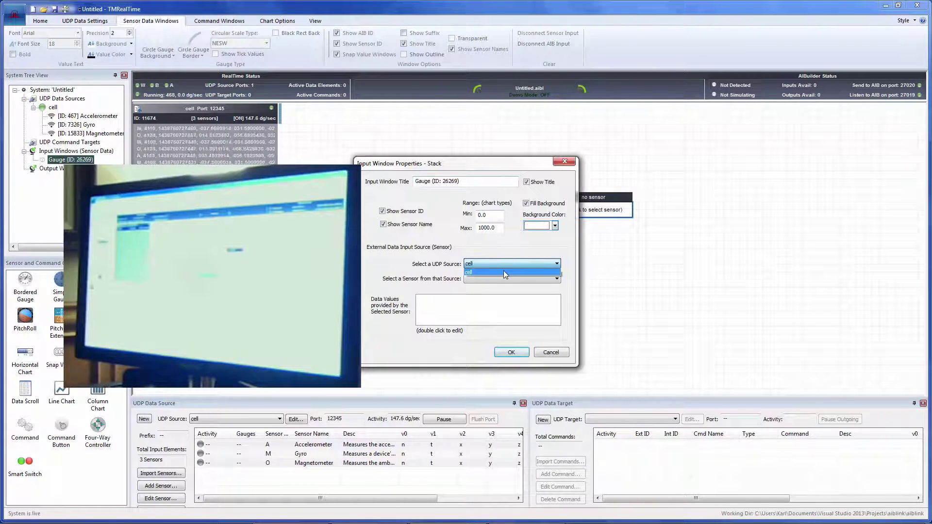
click(502, 279)
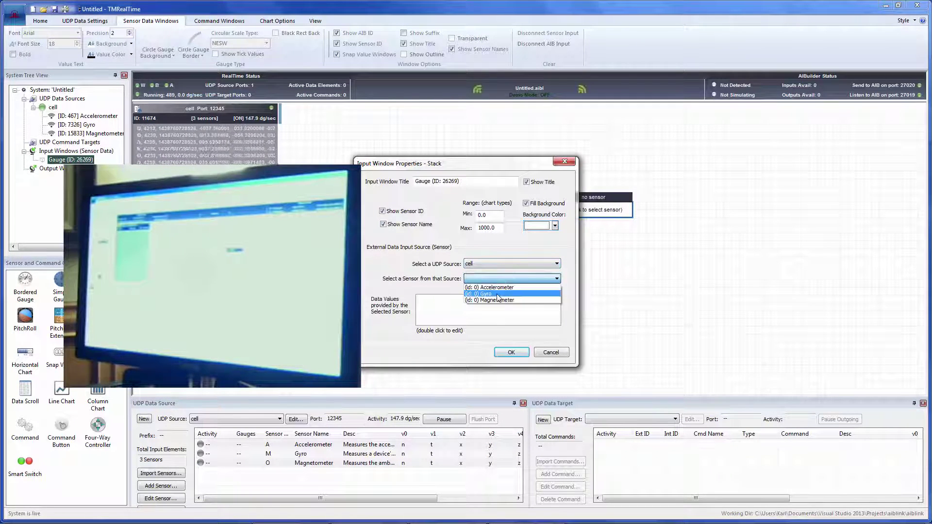
click(502, 286)
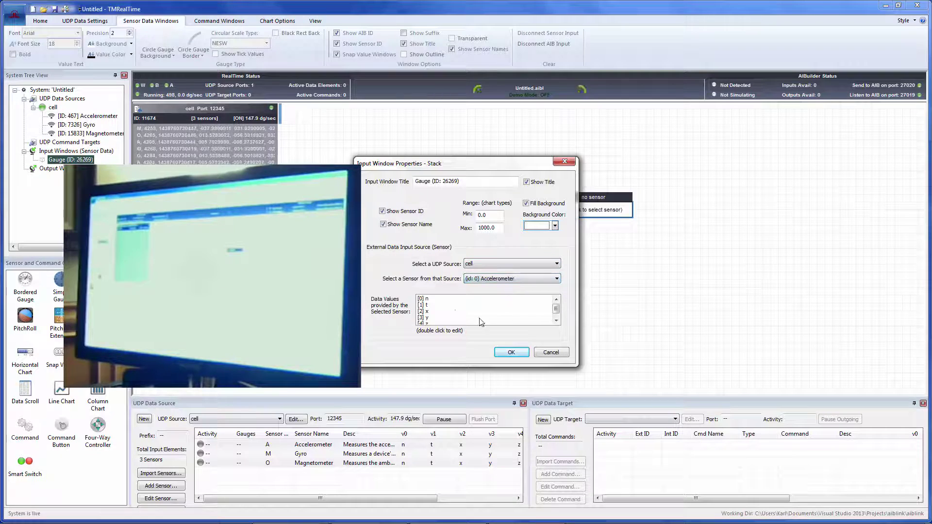
click(519, 353)
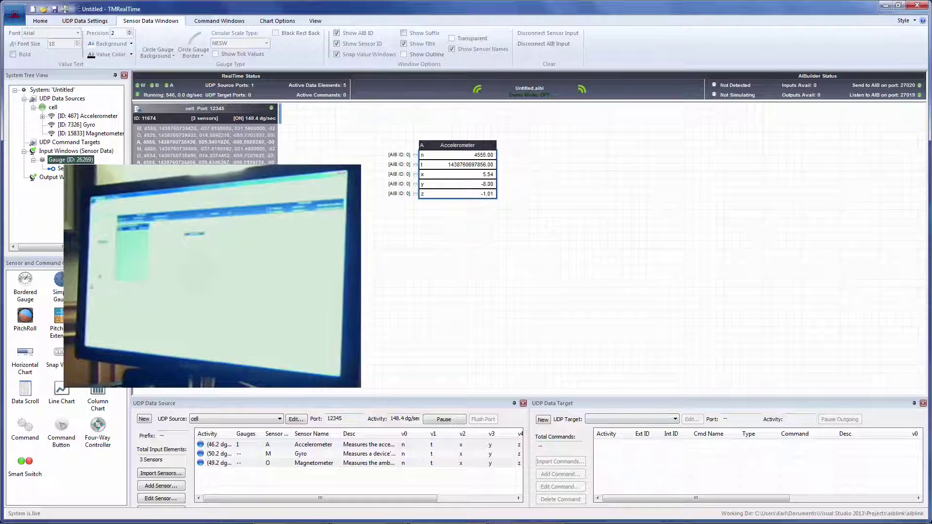
Add a second gauge beside it showing the Gyro sensor from cell.
drag(567, 259, 567, 257)
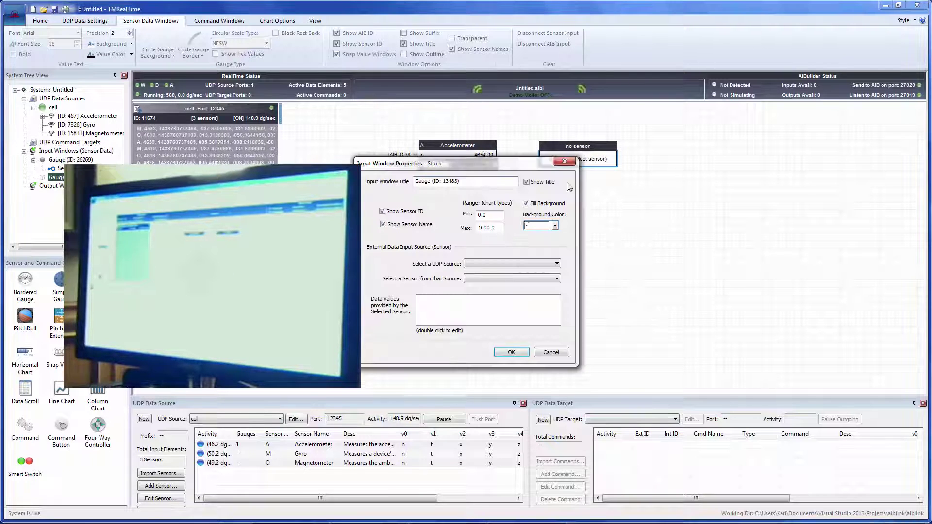
click(501, 266)
click(500, 272)
click(510, 278)
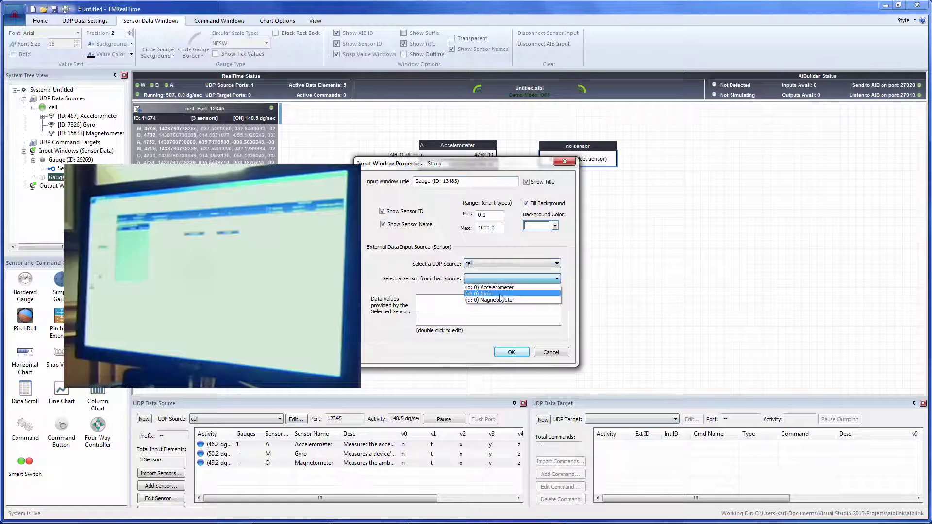
click(510, 292)
click(511, 353)
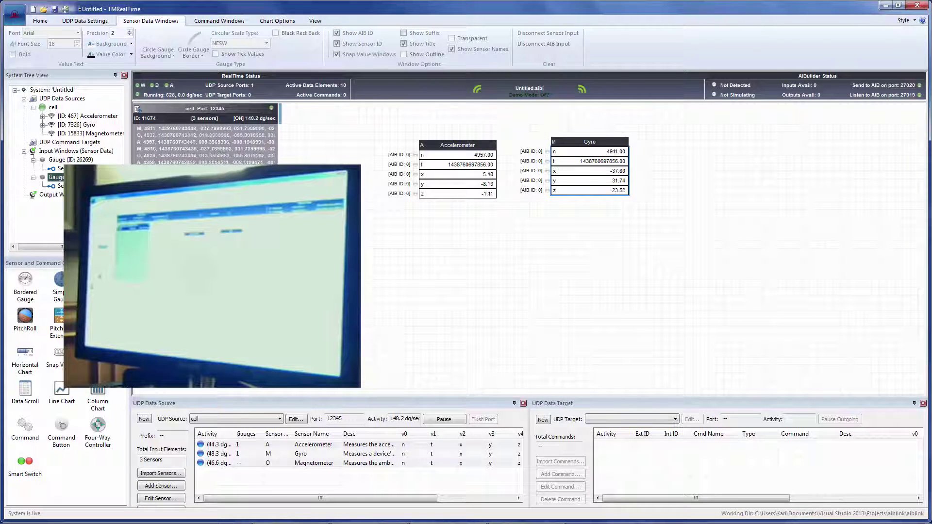
Add a third gauge showing the Magnetometer from cell, then select the Accelerometer window.
drag(535, 310, 537, 306)
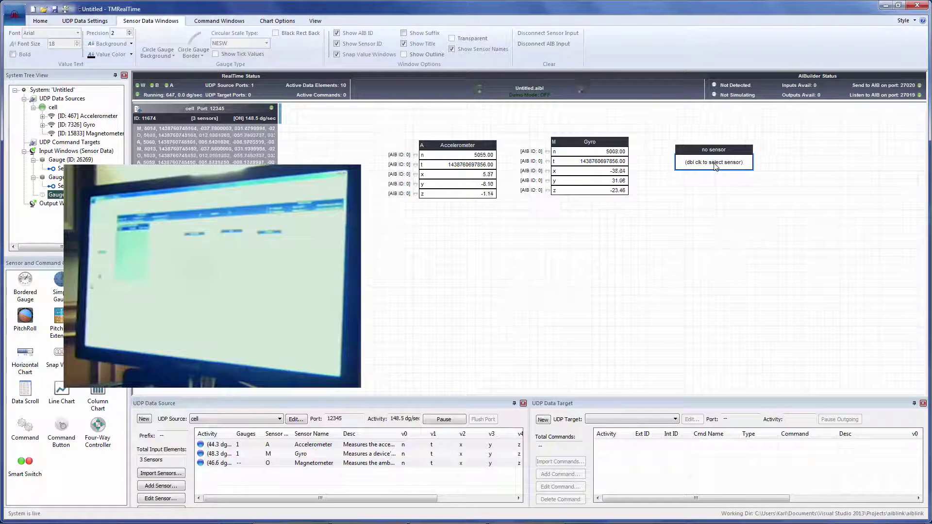
double_click(715, 167)
click(501, 265)
click(500, 272)
click(502, 279)
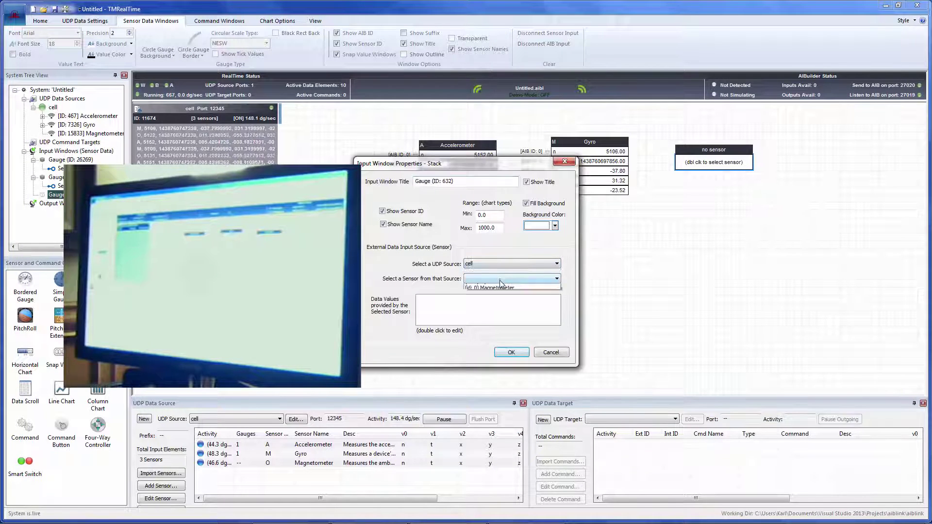
click(502, 301)
click(512, 353)
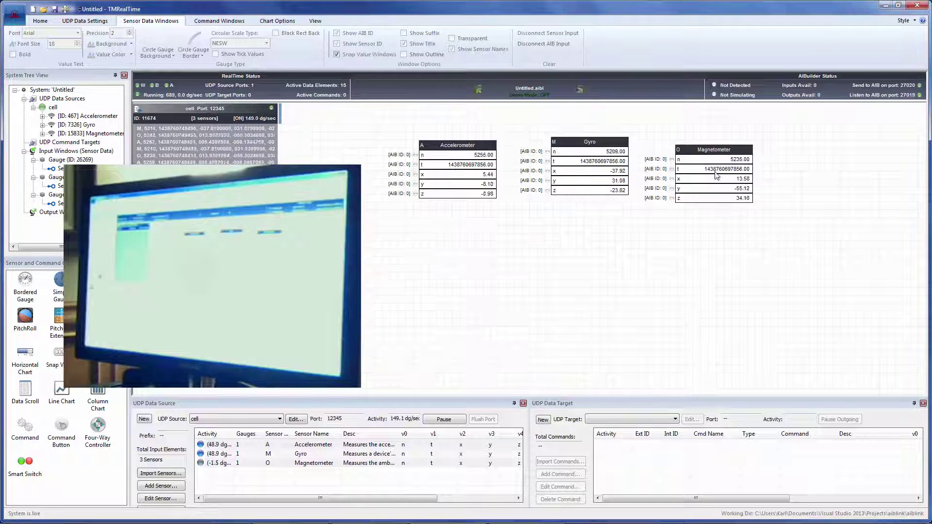
click(459, 142)
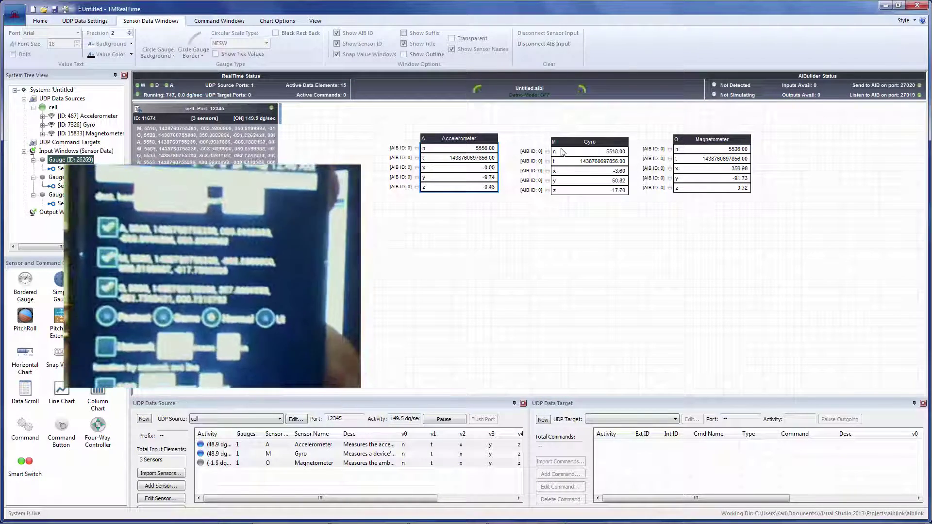
click(243, 115)
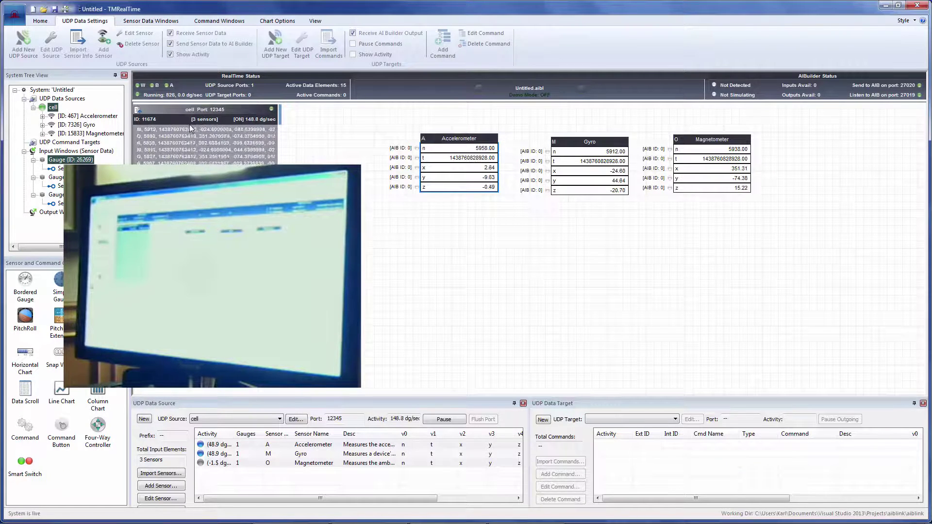
double_click(214, 112)
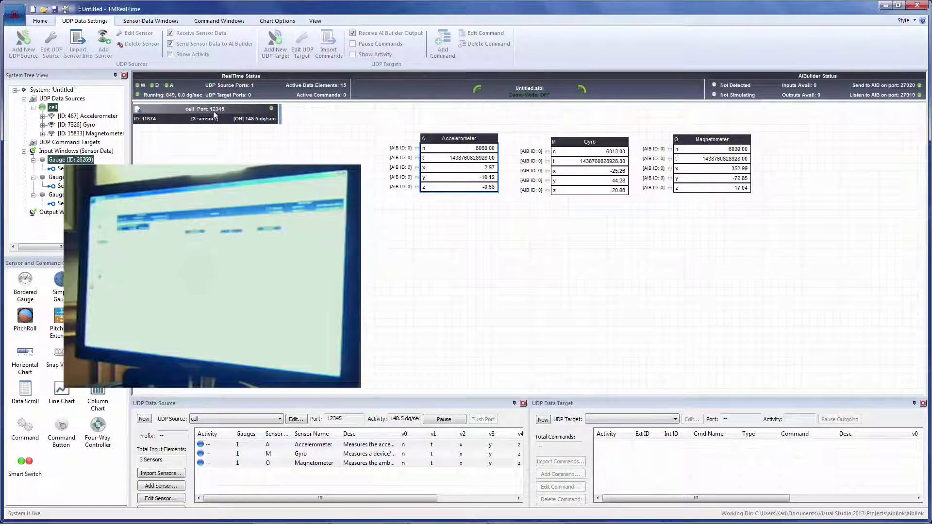
mouse_move(211, 108)
mouse_down()
mouse_move(211, 139)
mouse_move(369, 130)
mouse_move(310, 105)
mouse_move(215, 123)
mouse_move(216, 110)
mouse_up()
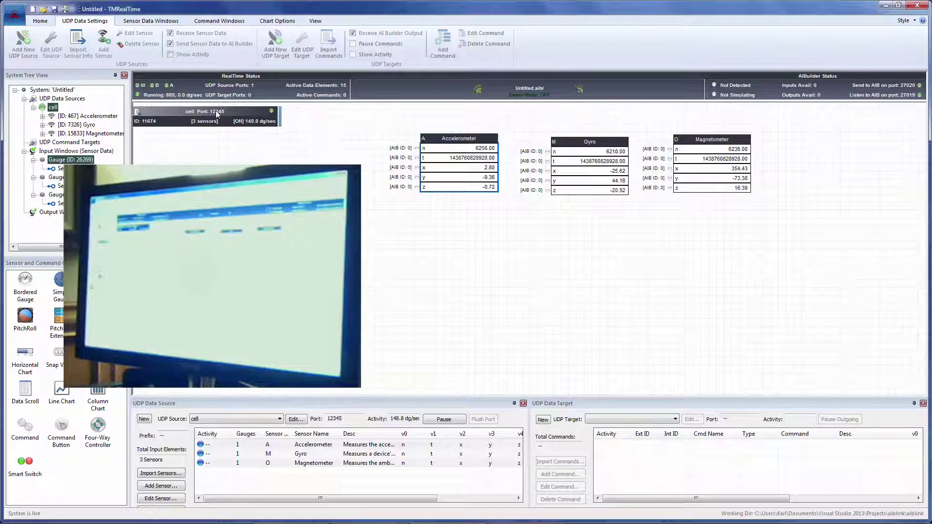
double_click(216, 109)
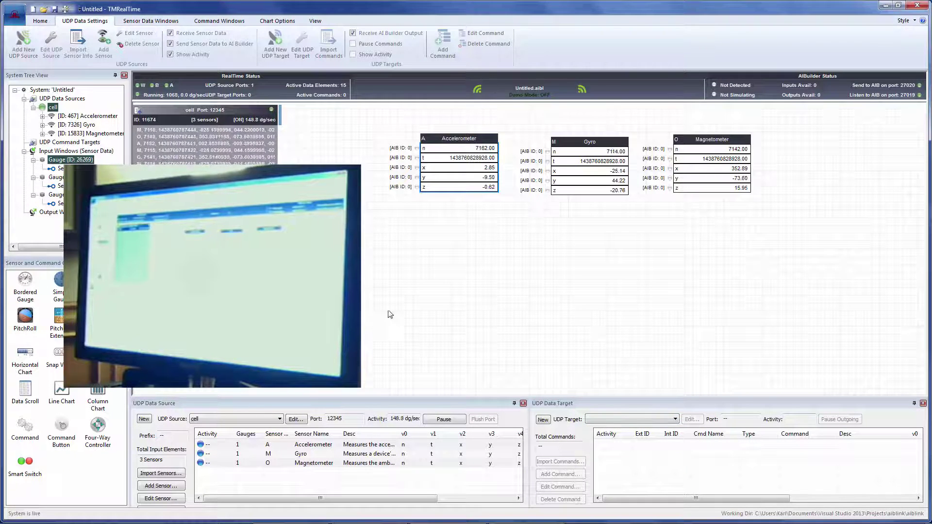
Place a new chart and add the cell Accelerometer x value as its data source.
click(433, 287)
double_click(516, 268)
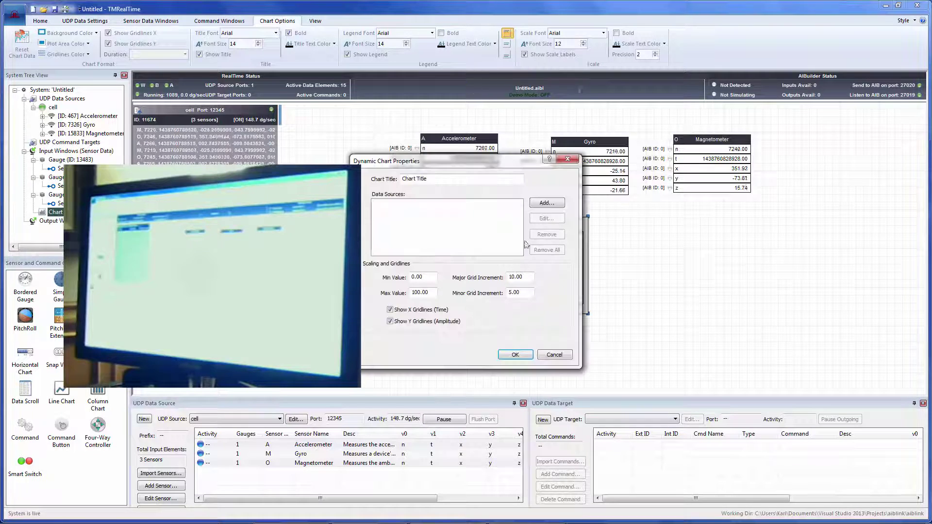
click(547, 203)
click(510, 245)
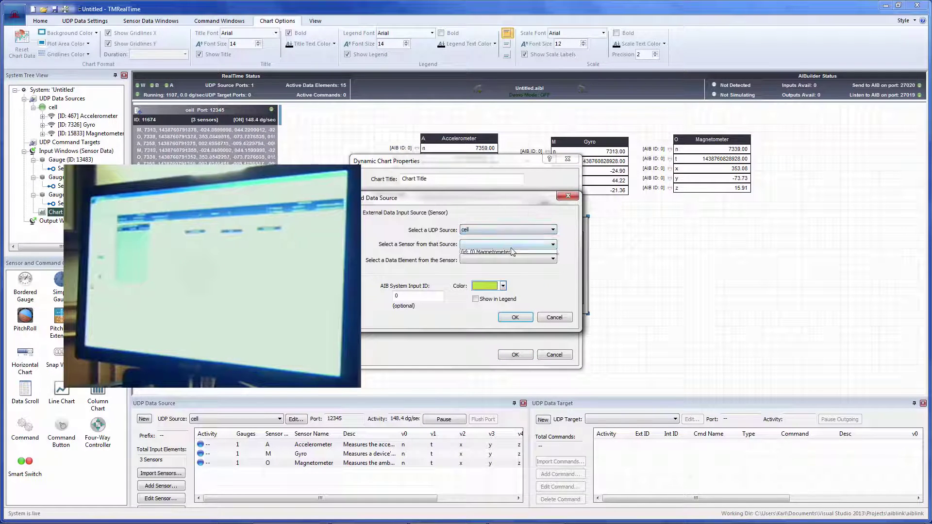
click(510, 253)
click(509, 260)
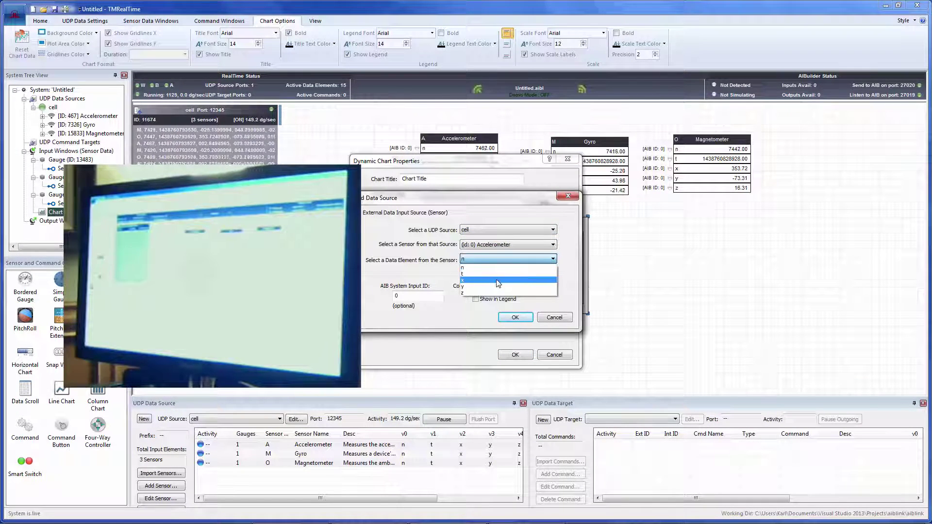
click(498, 281)
click(515, 318)
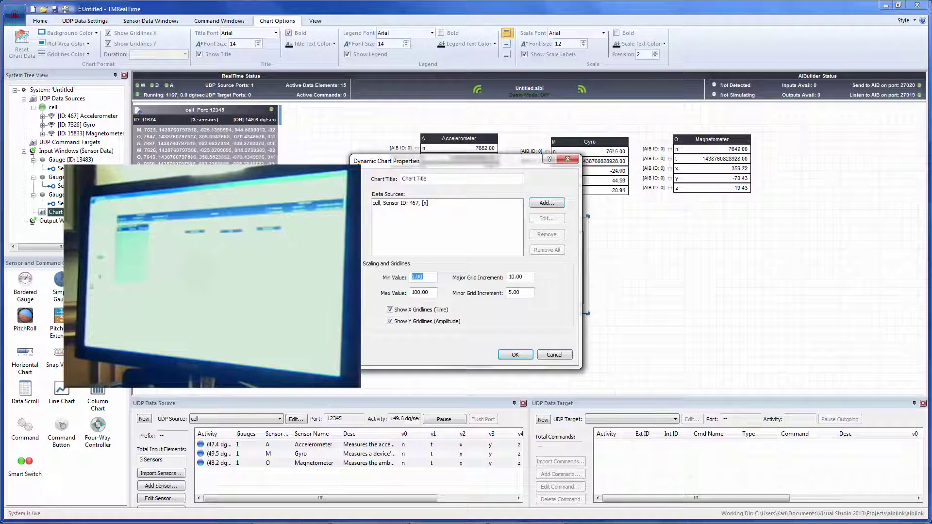
Set the chart range to -20 to 20, then reshape it into a tall column below the Gyro window.
text(-20)
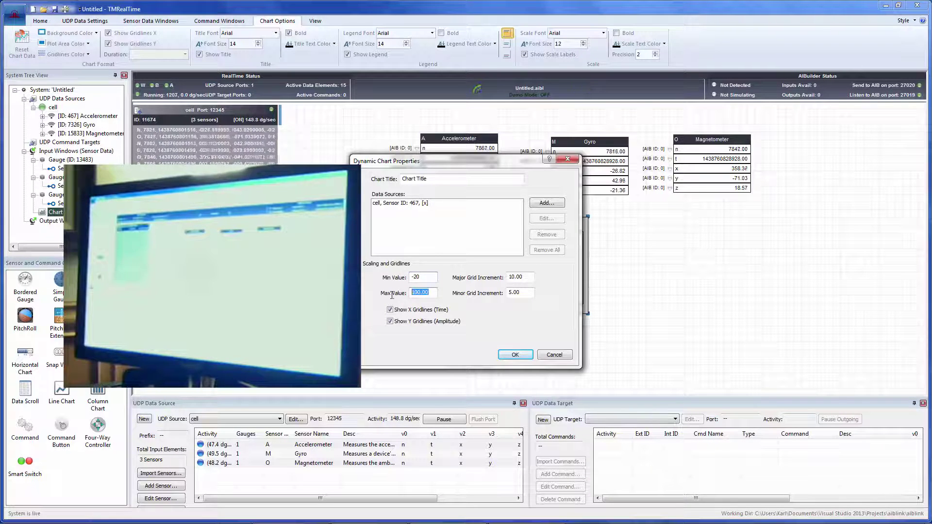
click(515, 355)
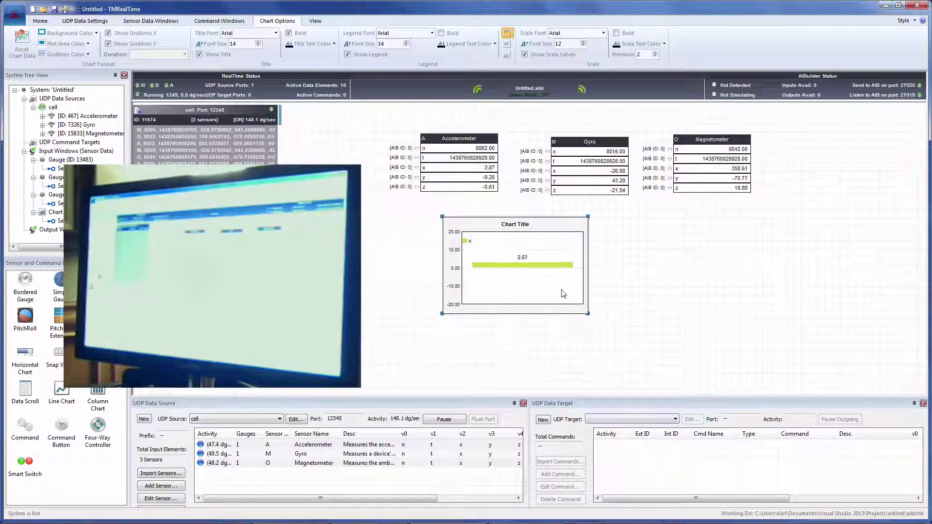
drag(589, 314, 545, 384)
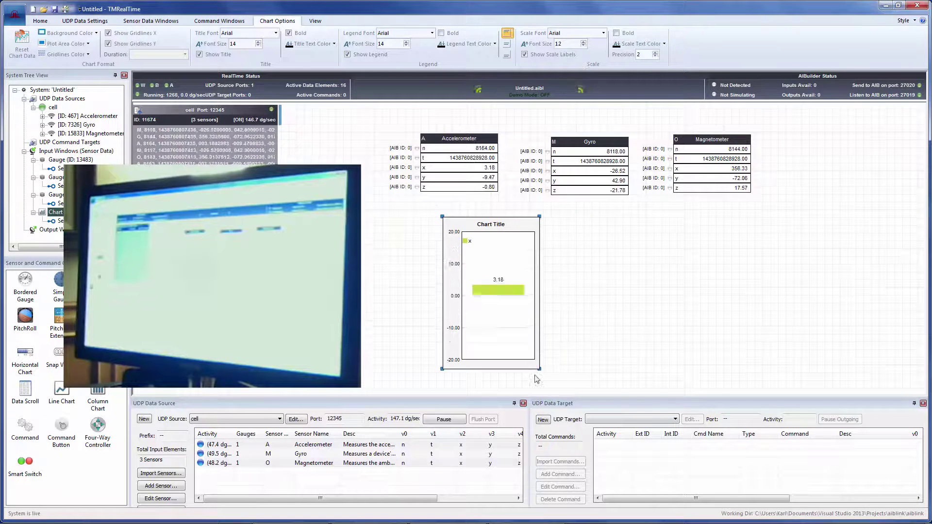
drag(521, 331, 579, 327)
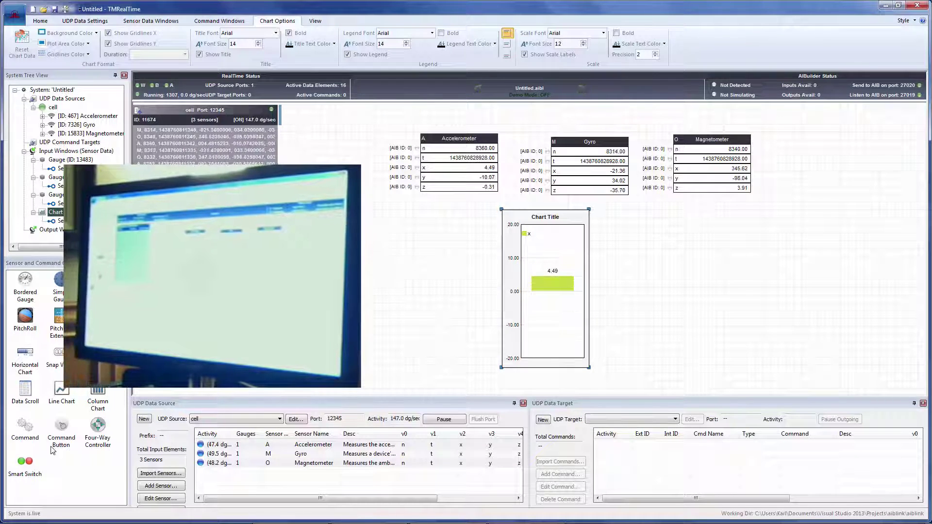
Place a line chart right of the column chart and enlarge it.
drag(659, 282, 661, 283)
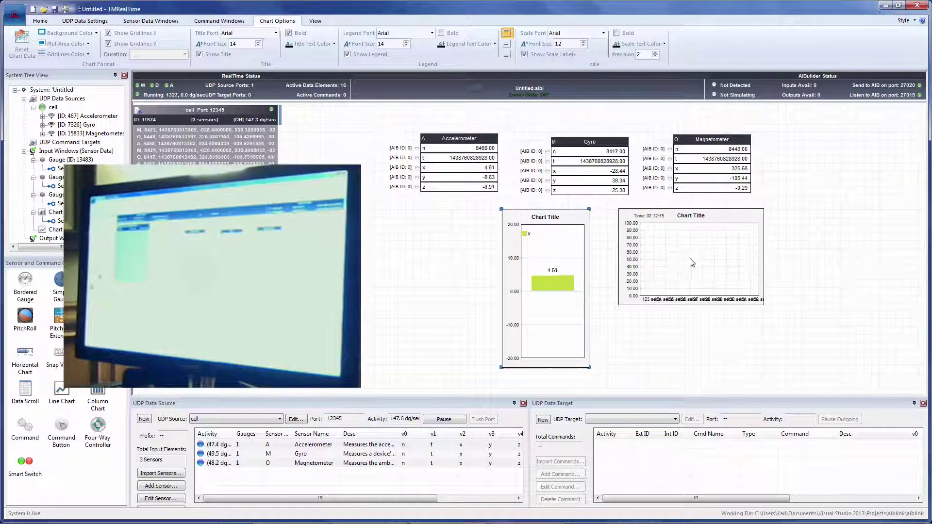
drag(765, 306, 862, 305)
drag(534, 292, 337, 217)
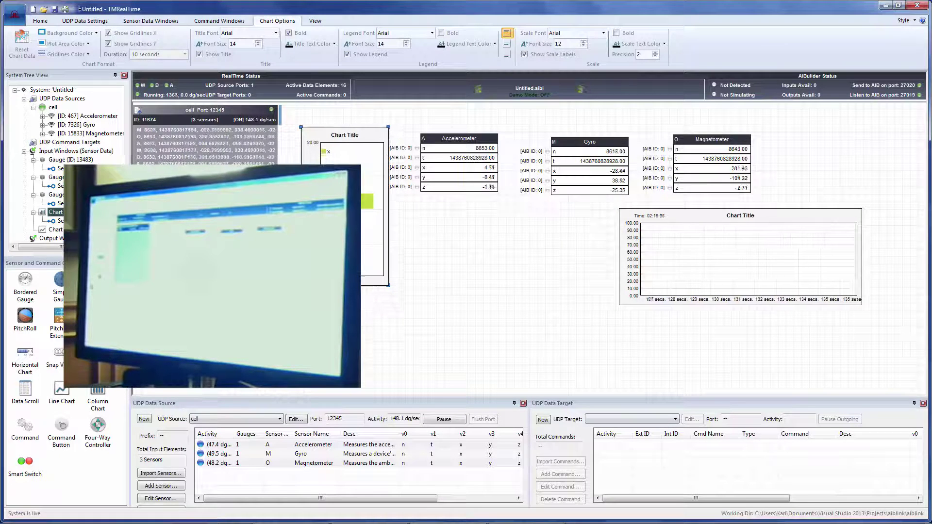
drag(620, 305, 409, 340)
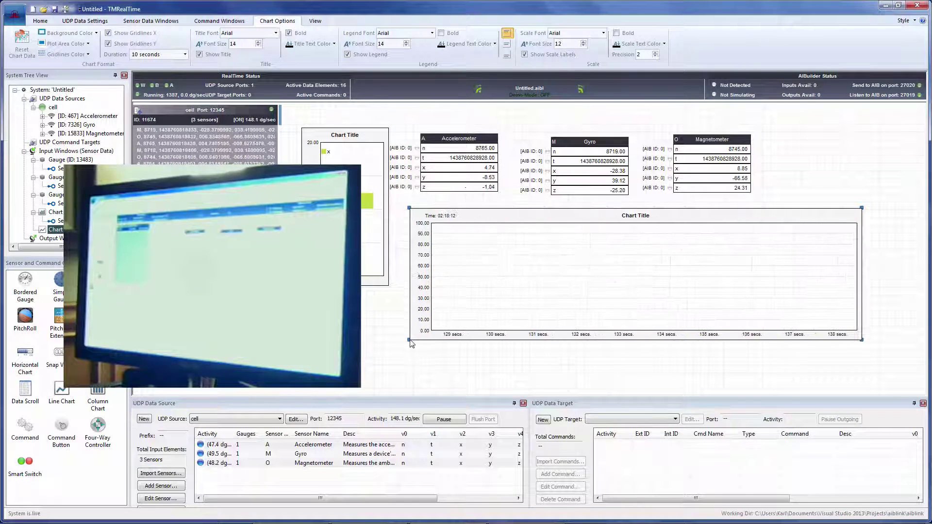
Add the cell Accelerometer x series to the line chart and enter -20 as minimum.
double_click(618, 294)
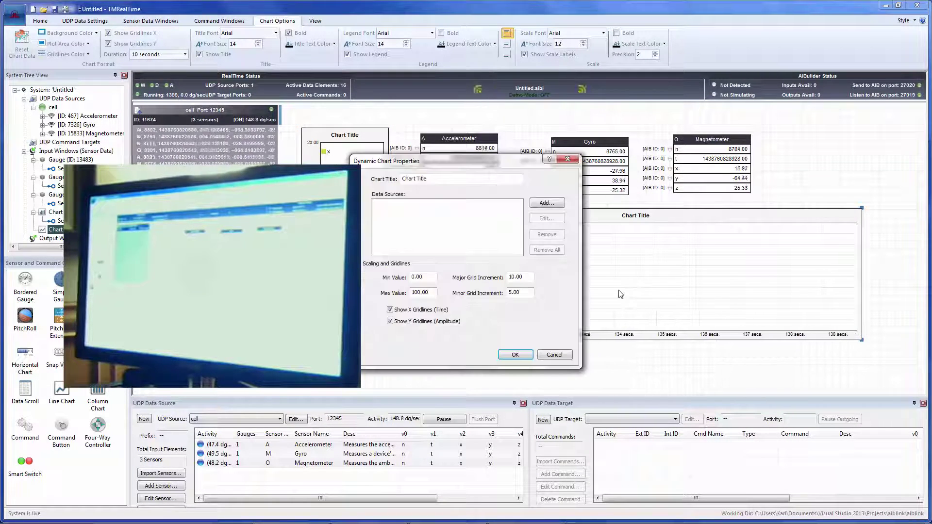
click(547, 203)
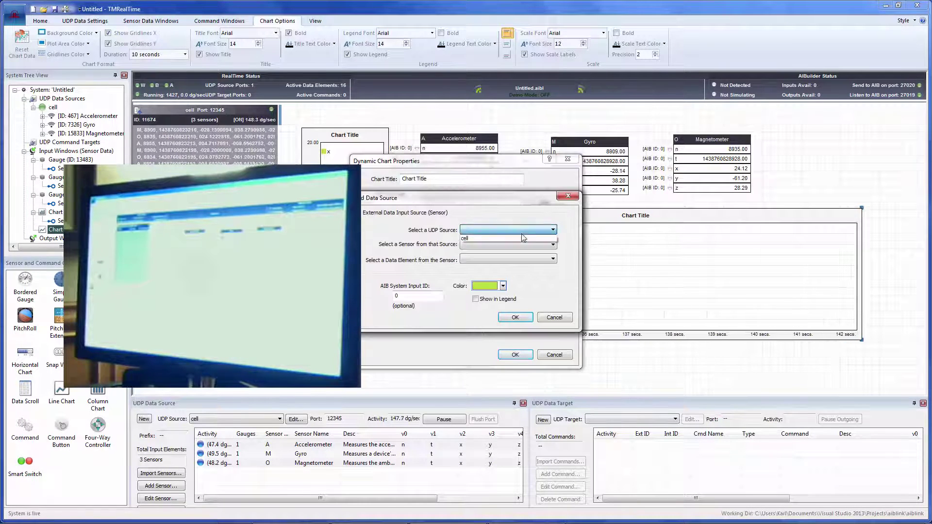
click(522, 245)
click(496, 253)
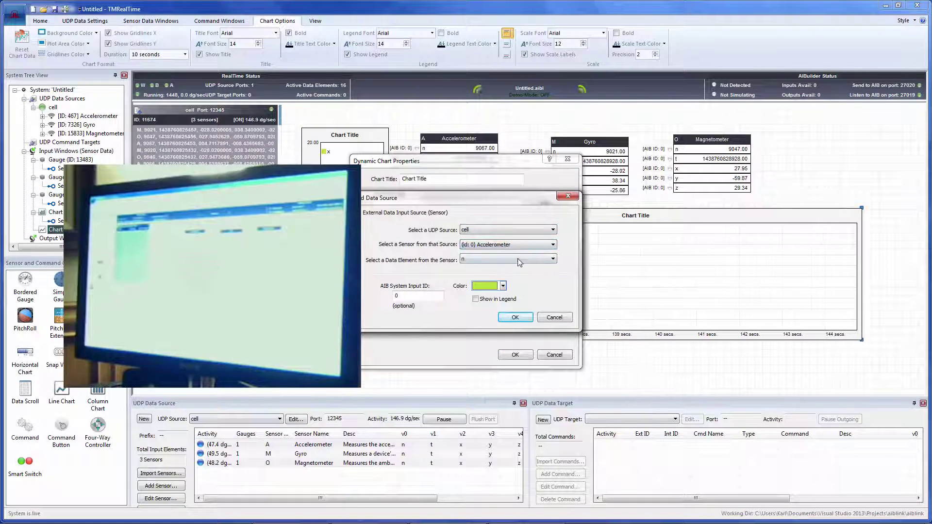
click(520, 260)
click(501, 280)
click(503, 286)
click(503, 286)
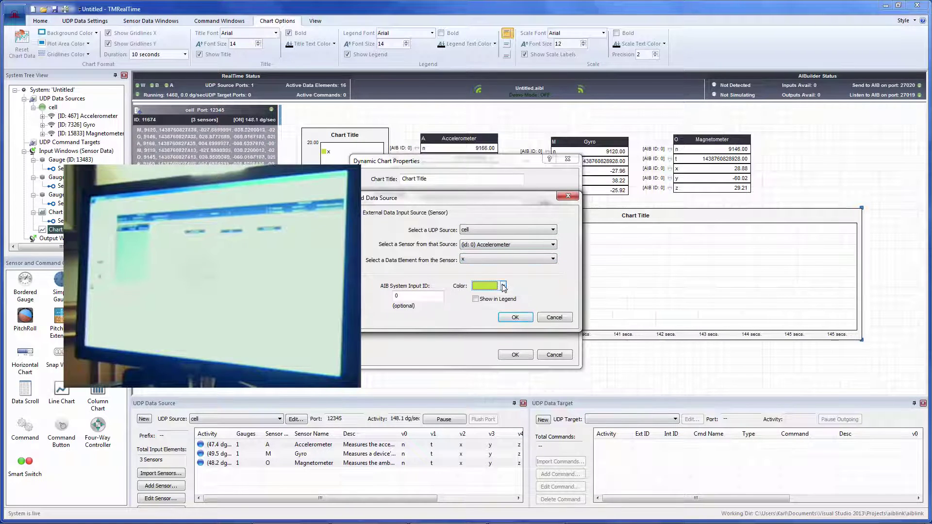
click(516, 319)
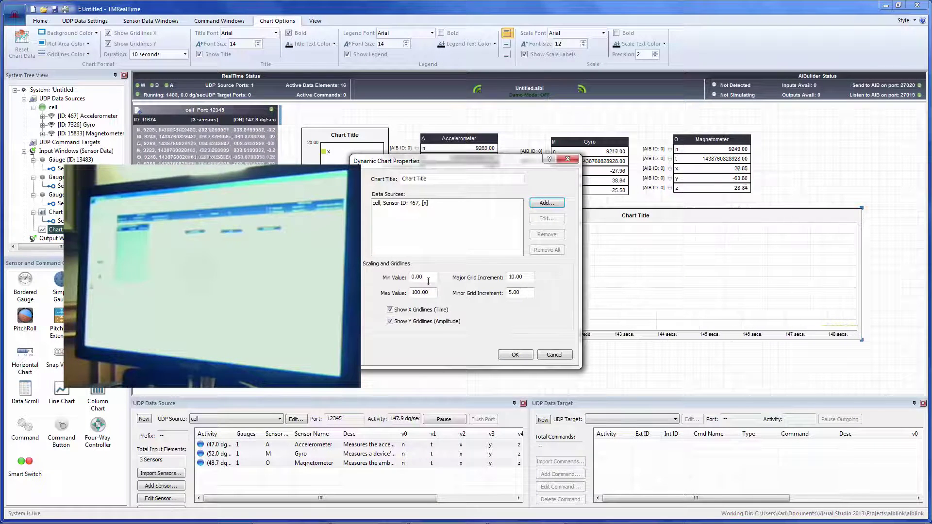
text(-)
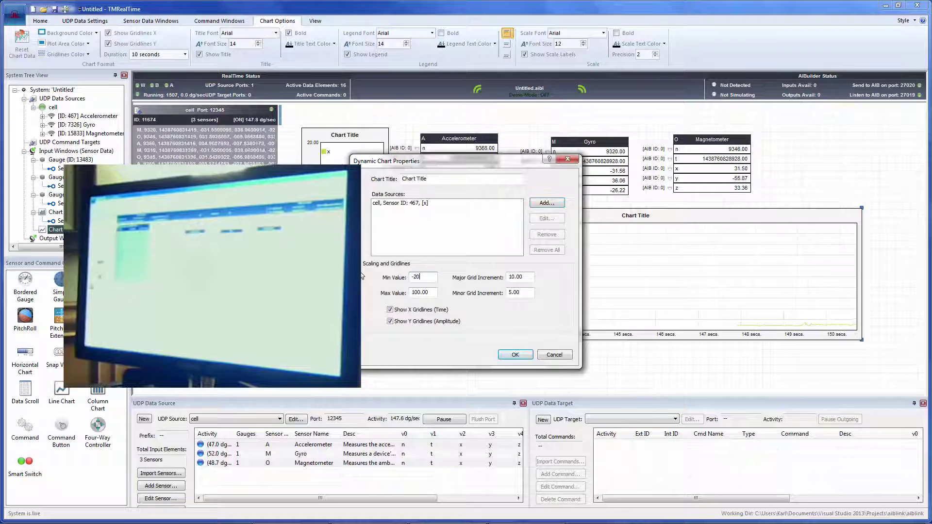
text(20)
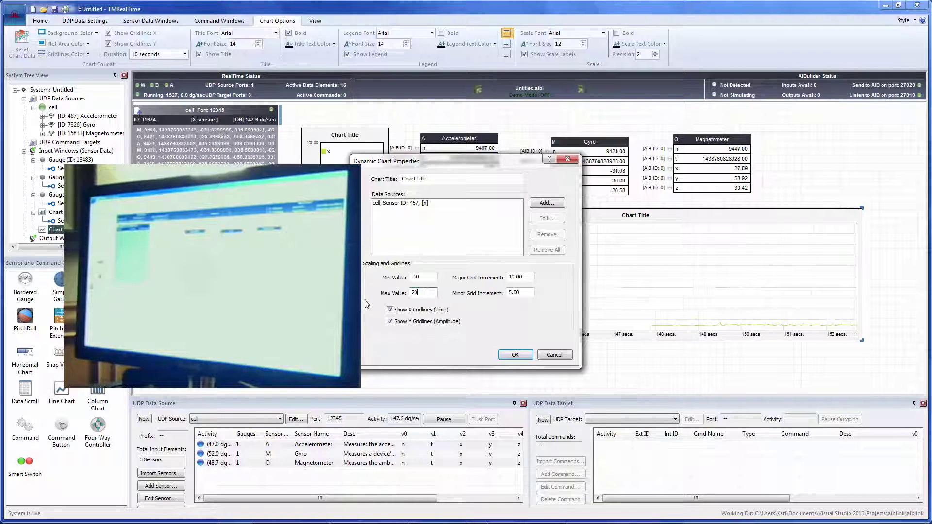
Add the Accelerometer y series to the line chart, coloured olive.
click(547, 203)
click(493, 231)
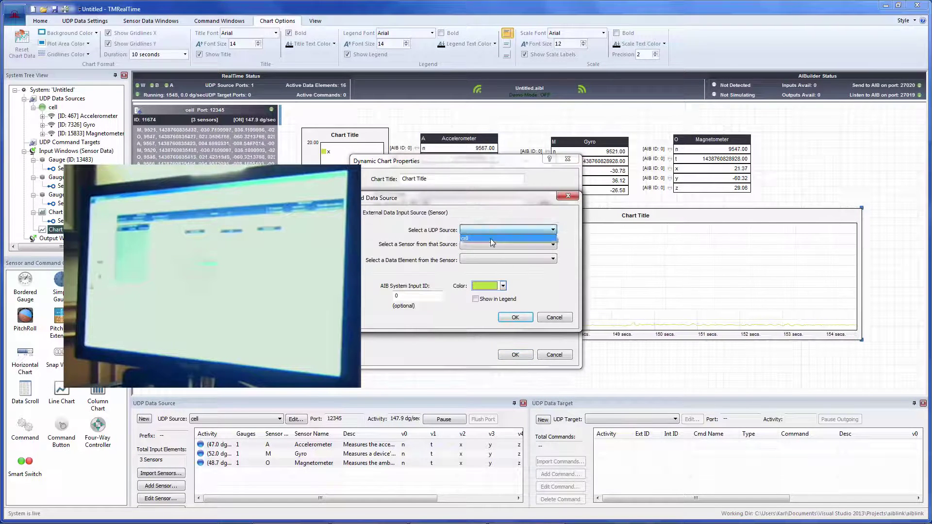
click(486, 237)
click(493, 244)
click(493, 254)
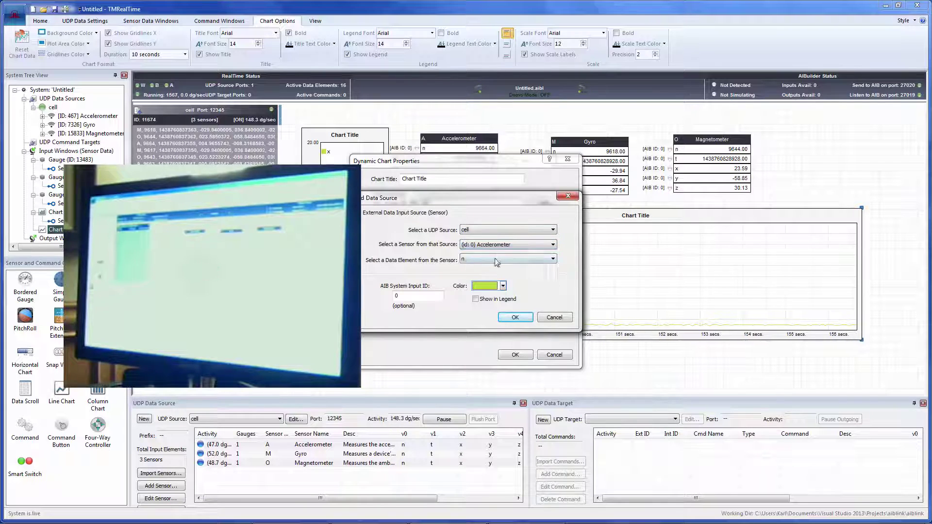
click(493, 260)
click(492, 287)
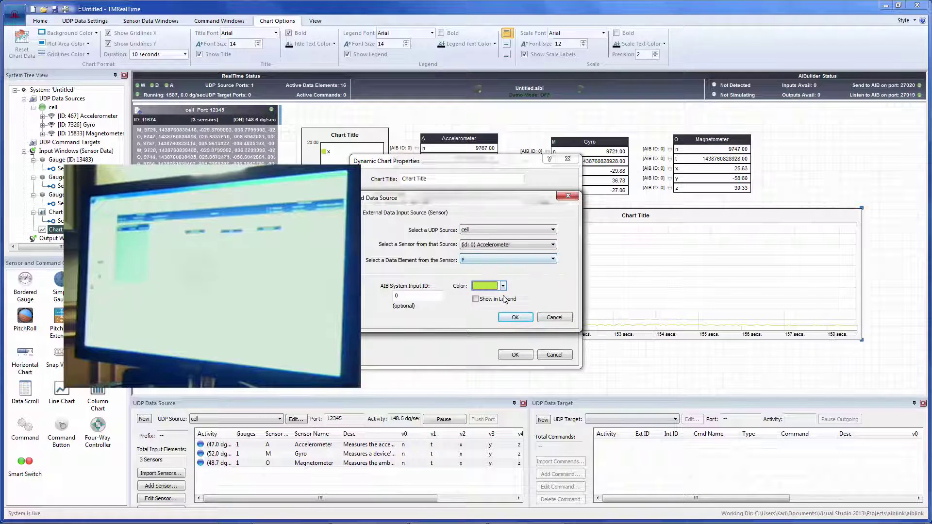
click(504, 286)
click(503, 298)
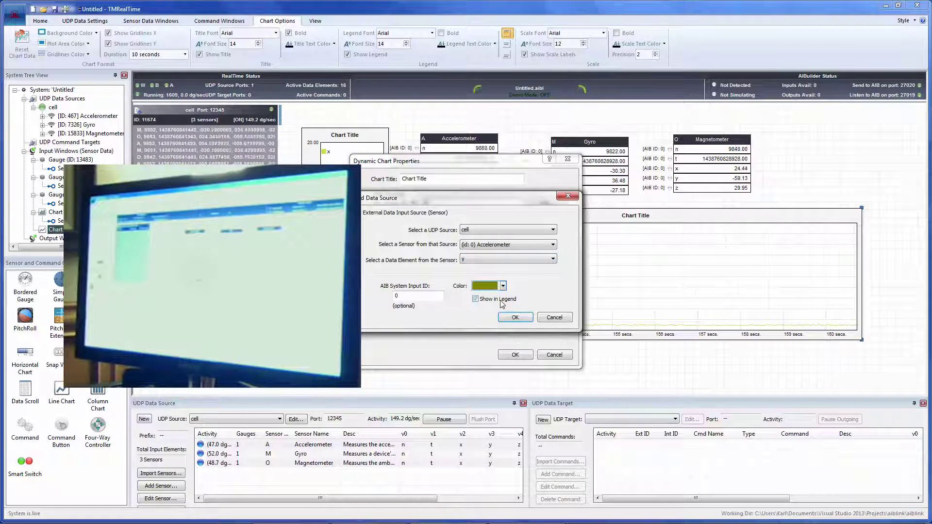
click(515, 318)
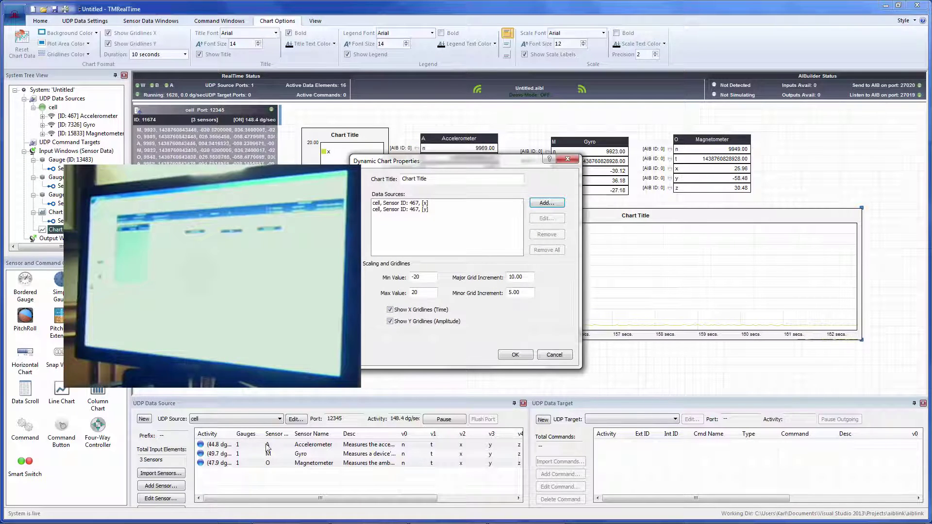
Add the Accelerometer z series as the chart's third data source.
click(543, 204)
click(514, 230)
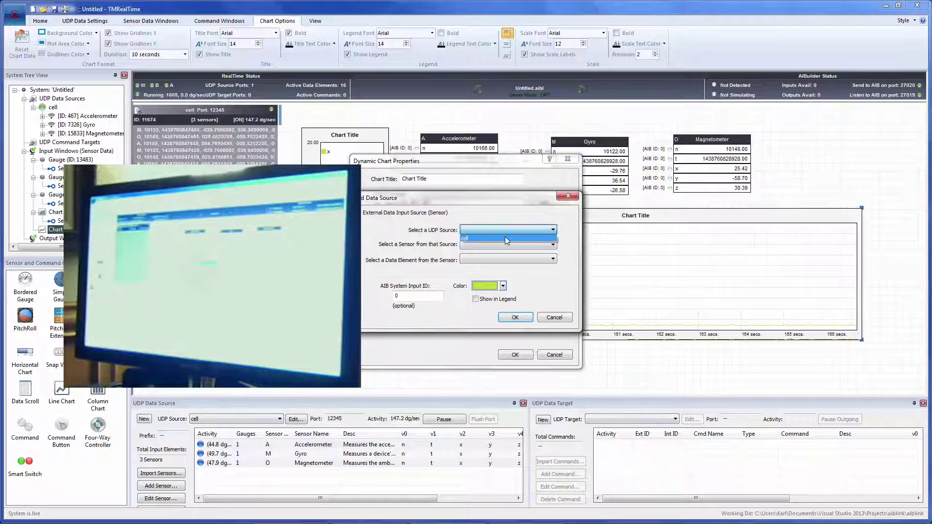
click(506, 238)
click(505, 245)
click(505, 251)
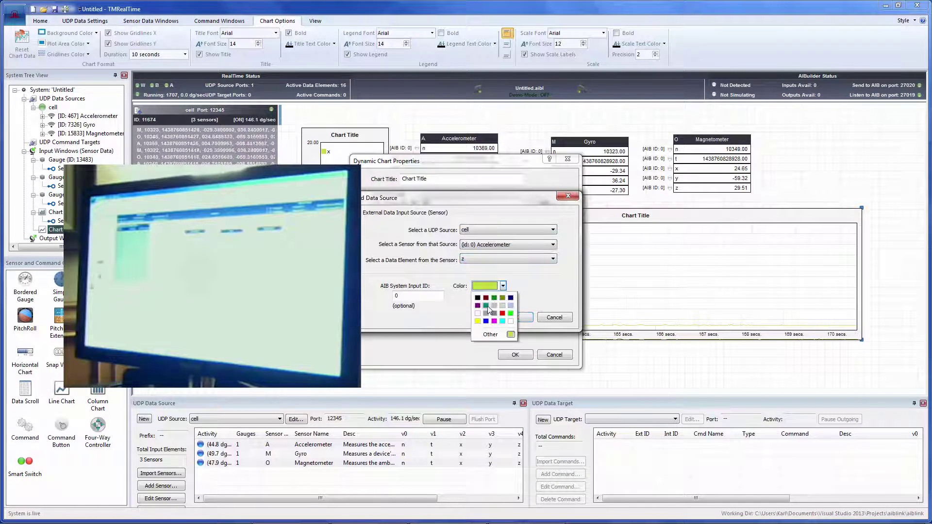
click(515, 317)
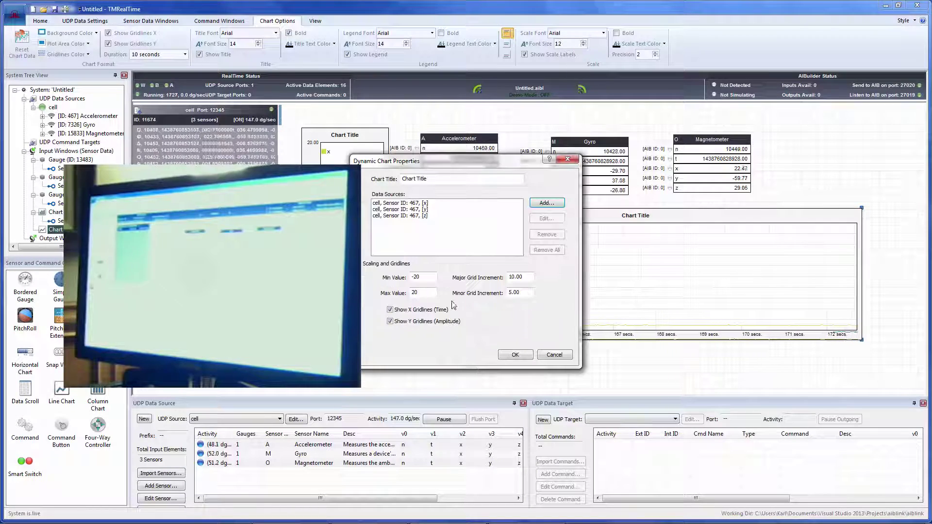
Apply the chart settings, move the bar chart top right, and stretch the line chart across the workspace.
click(515, 354)
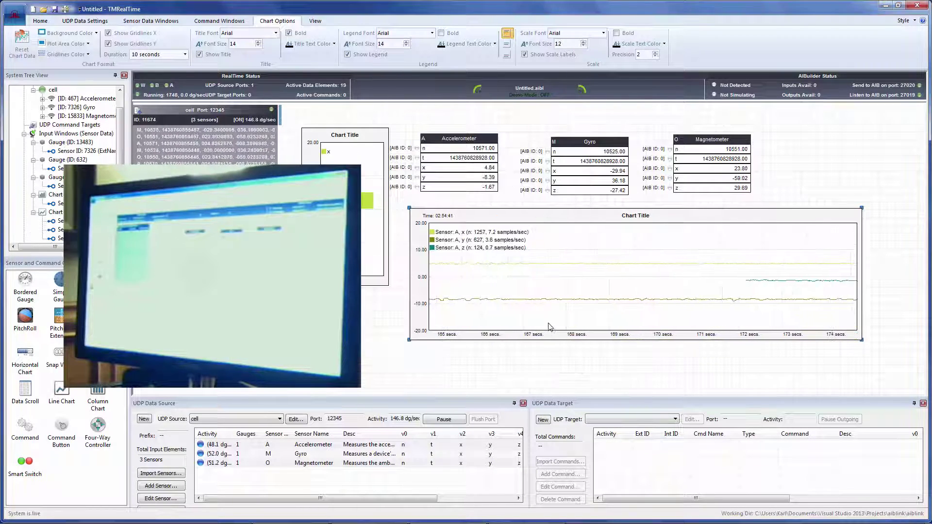
drag(409, 340, 359, 381)
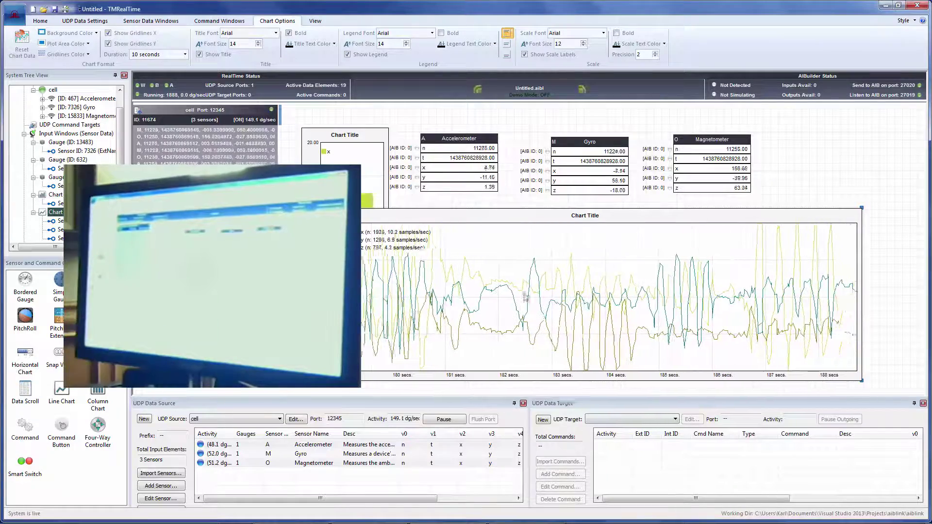
drag(773, 220, 773, 211)
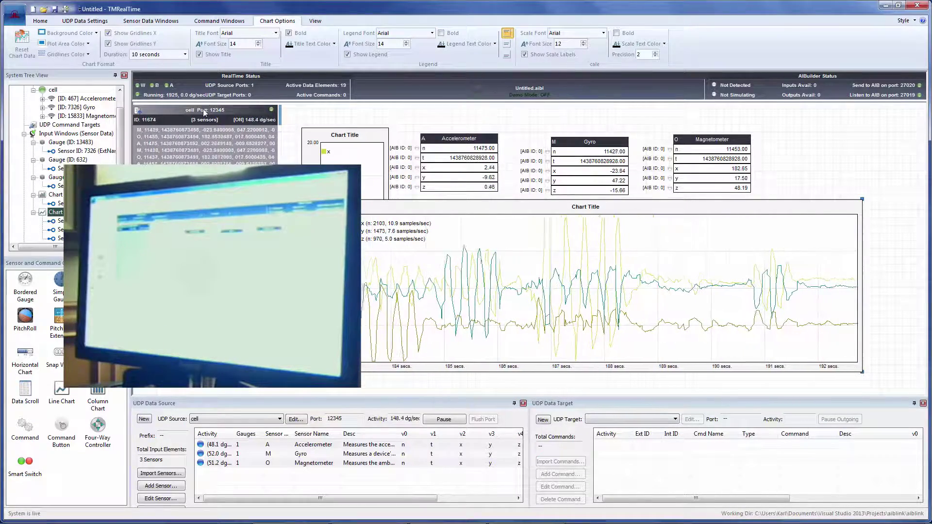
drag(345, 135, 861, 138)
drag(677, 231, 636, 221)
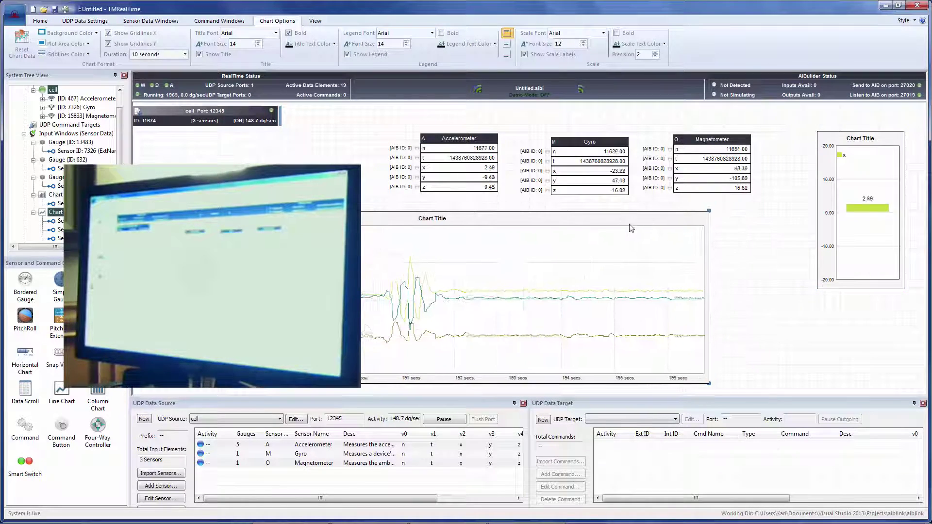
drag(740, 201, 843, 140)
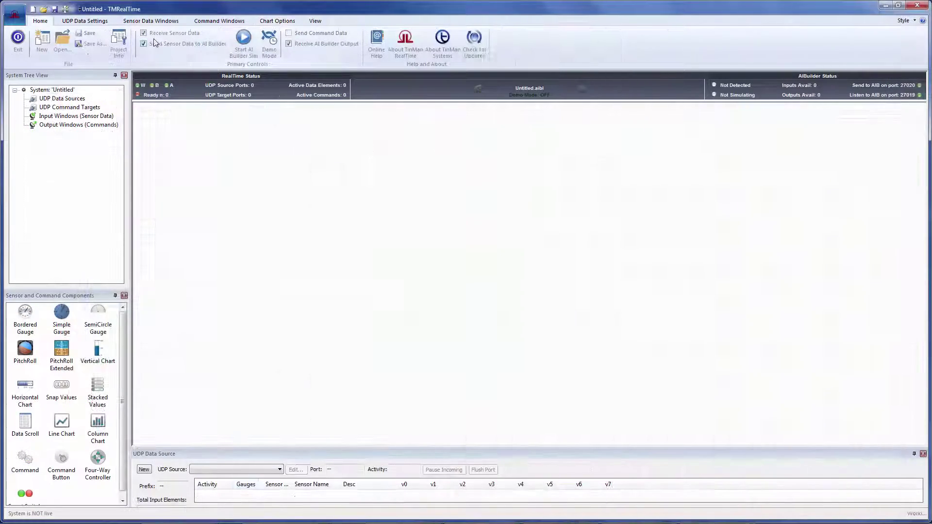
Open the recent xplane747.aibl project, then restore the window smaller and move it up-left.
click(14, 15)
click(85, 46)
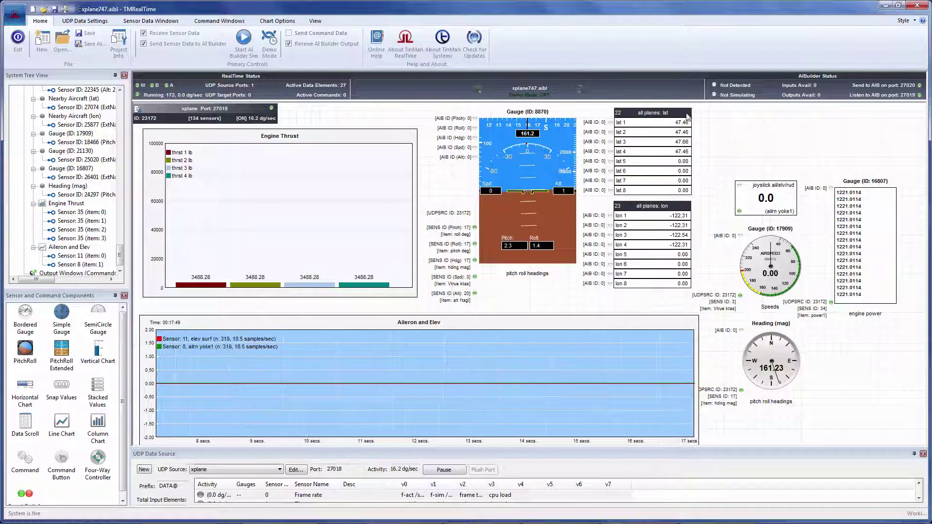
double_click(746, 12)
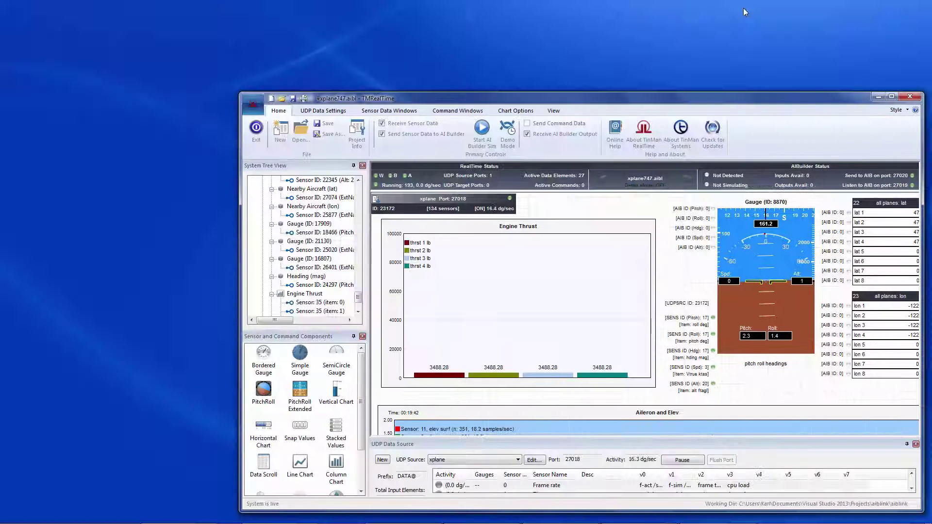
drag(592, 99, 579, 89)
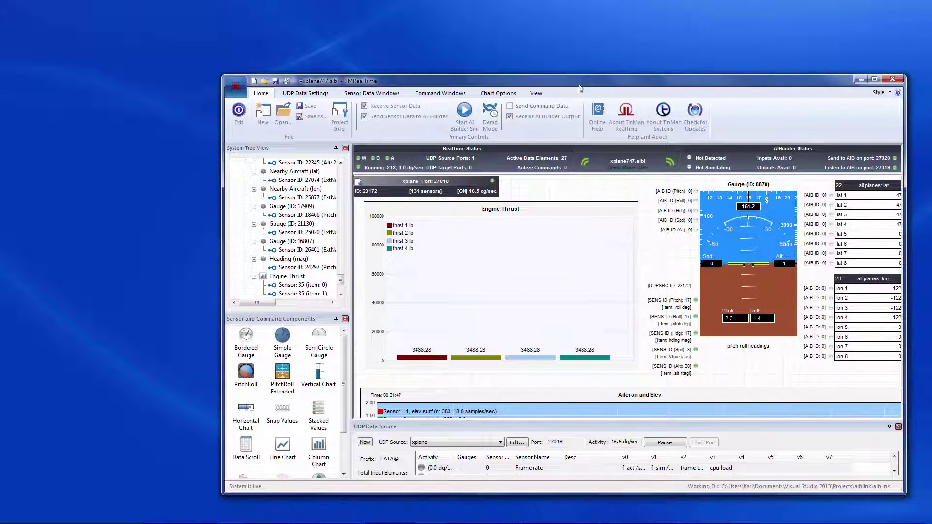
In X-System, try the outside chase view, return to the cockpit and look down at the panel.
mouse_move(573, 522)
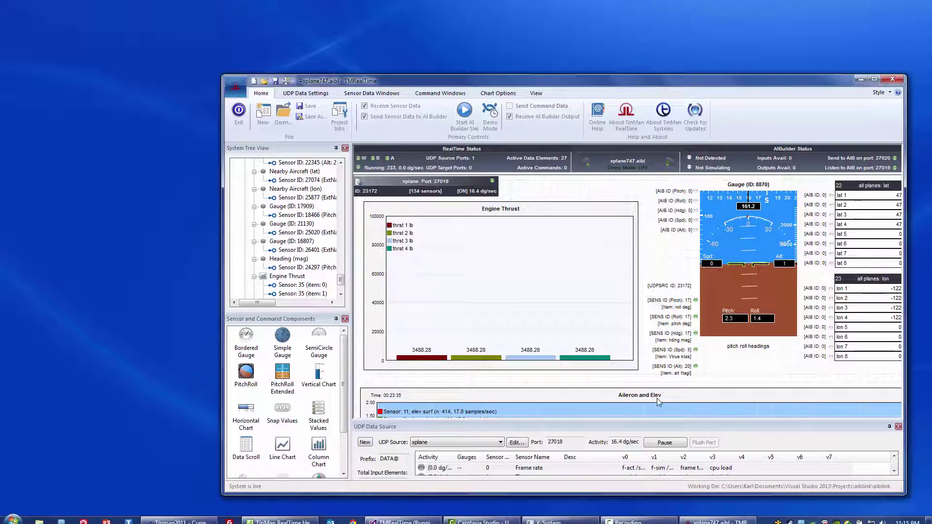
click(572, 522)
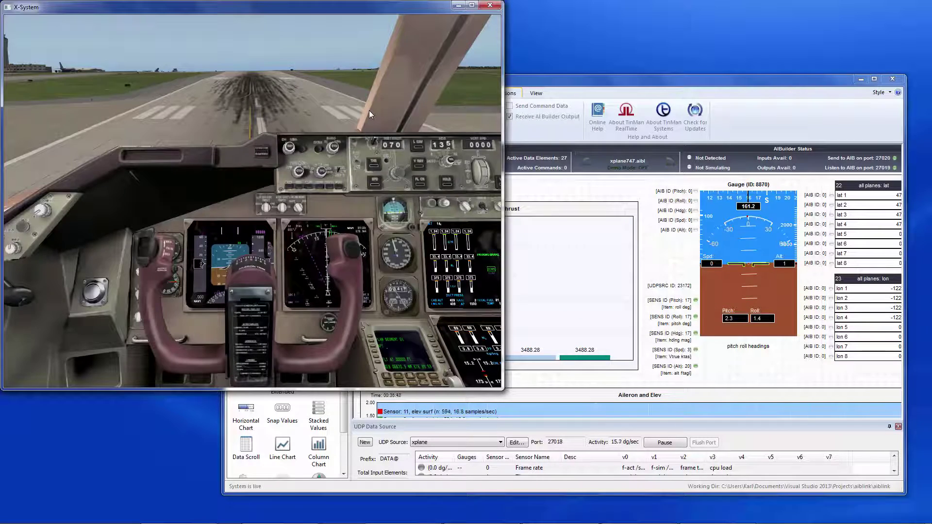
key(shift+8)
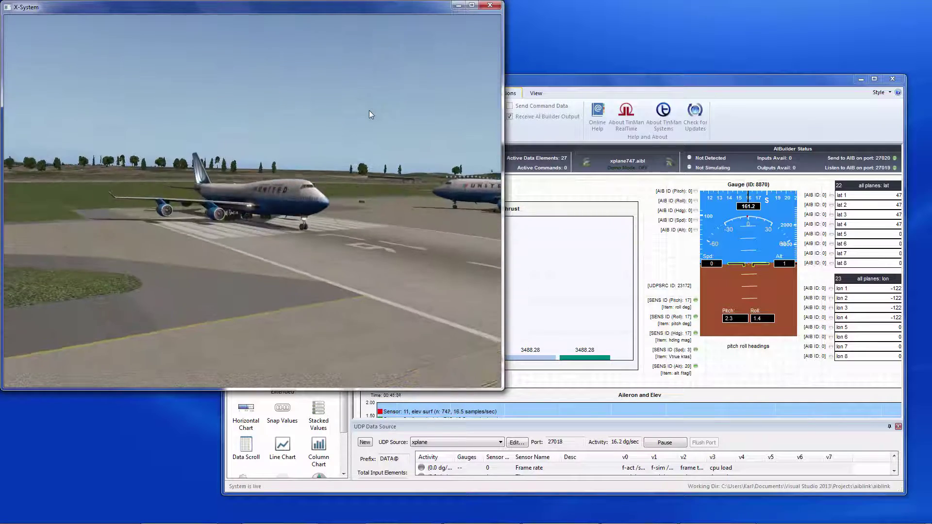
key(shift+9)
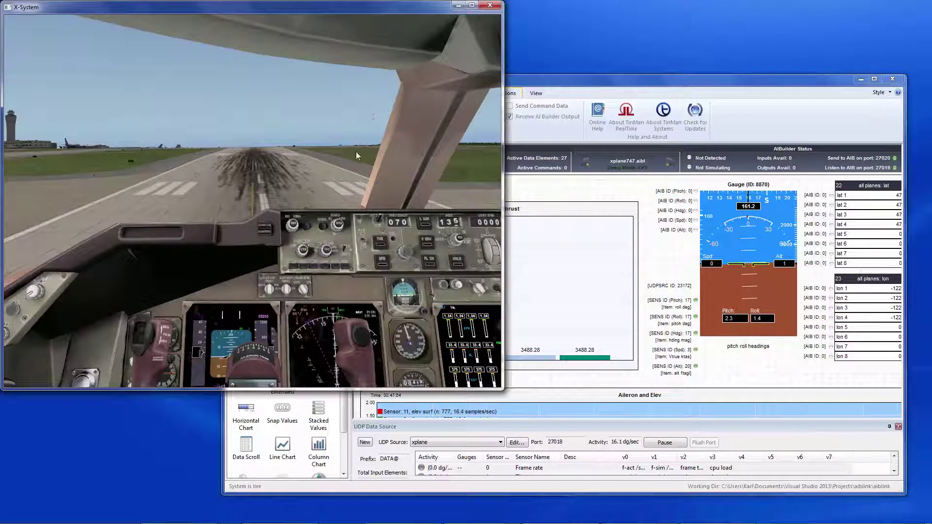
drag(356, 152, 339, 235)
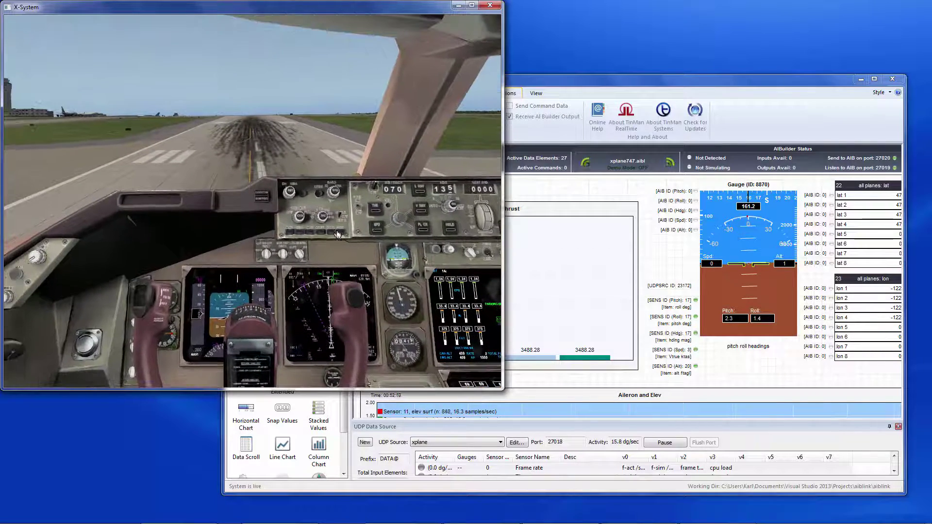
Open the simulator's Settings > Data Input & Output screen.
click(592, 86)
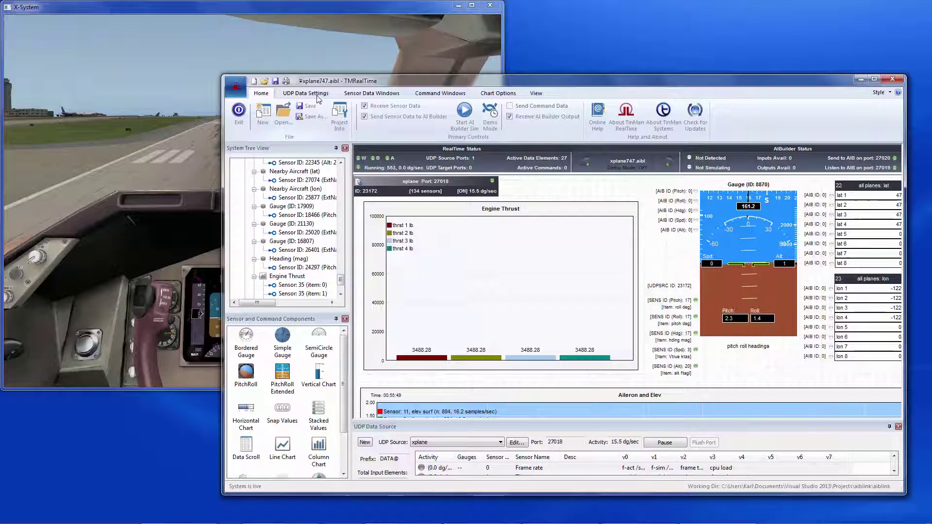
mouse_move(263, 8)
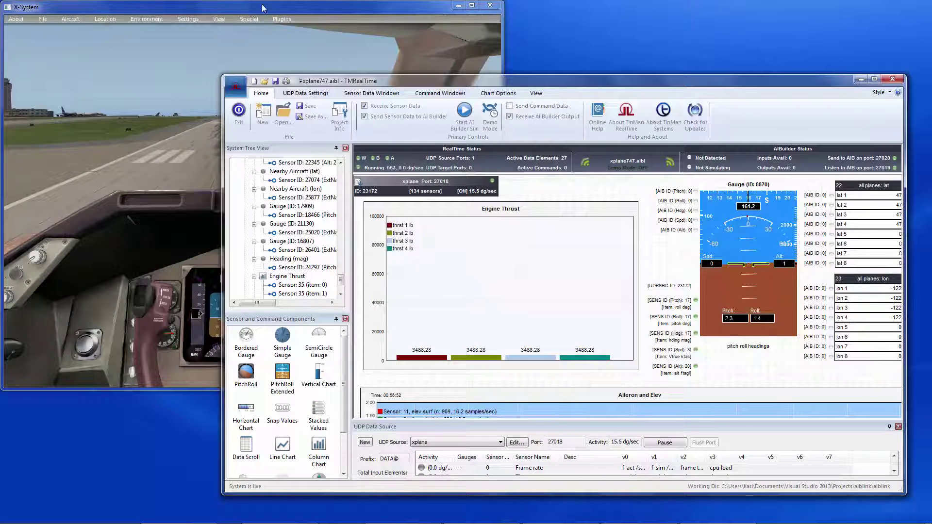
click(194, 19)
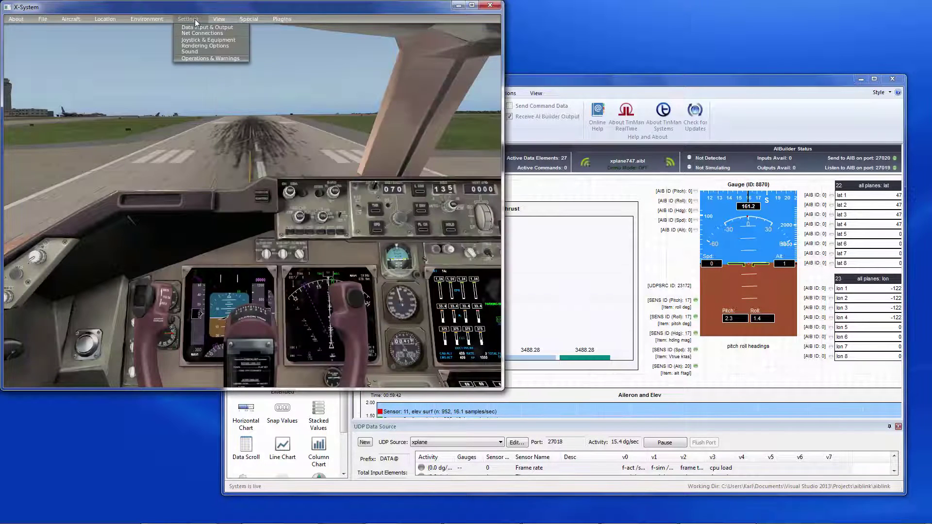
click(194, 26)
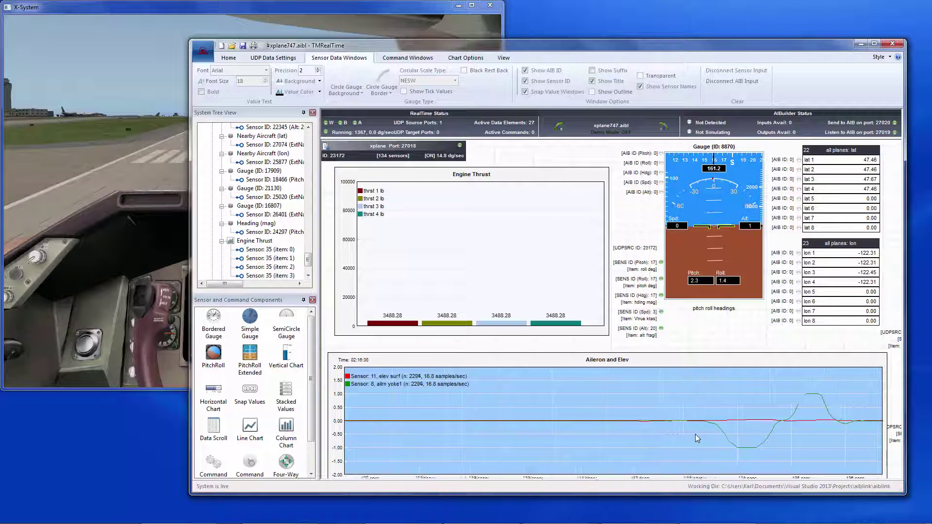
Move the Aileron and Elev chart up so its seconds axis shows.
click(102, 270)
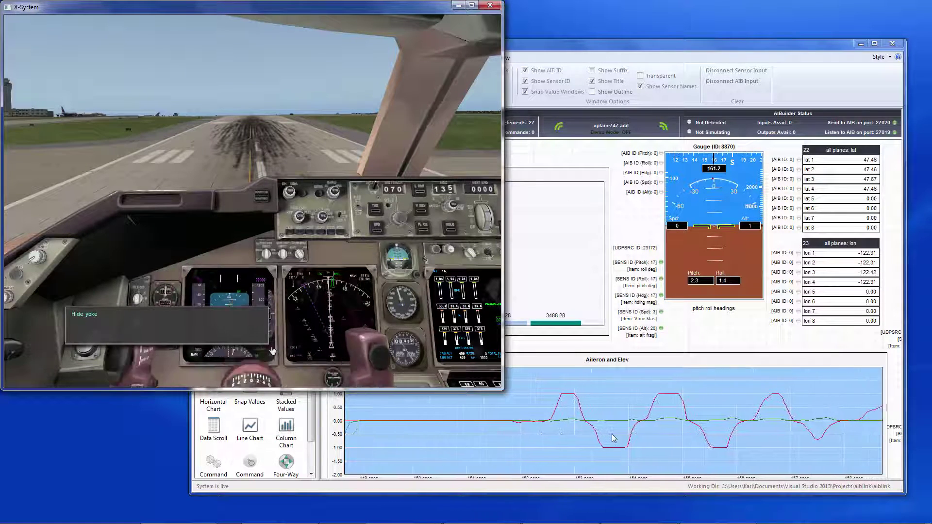
click(704, 366)
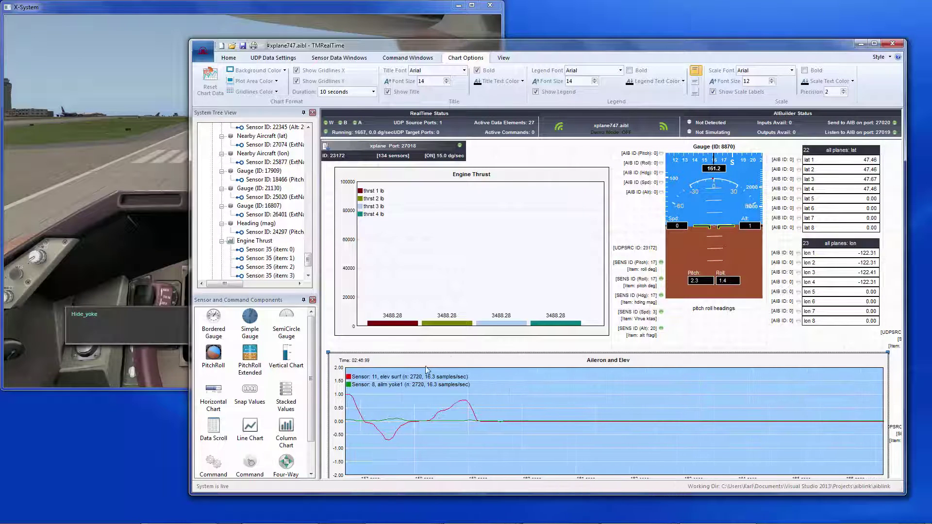
drag(451, 360, 451, 352)
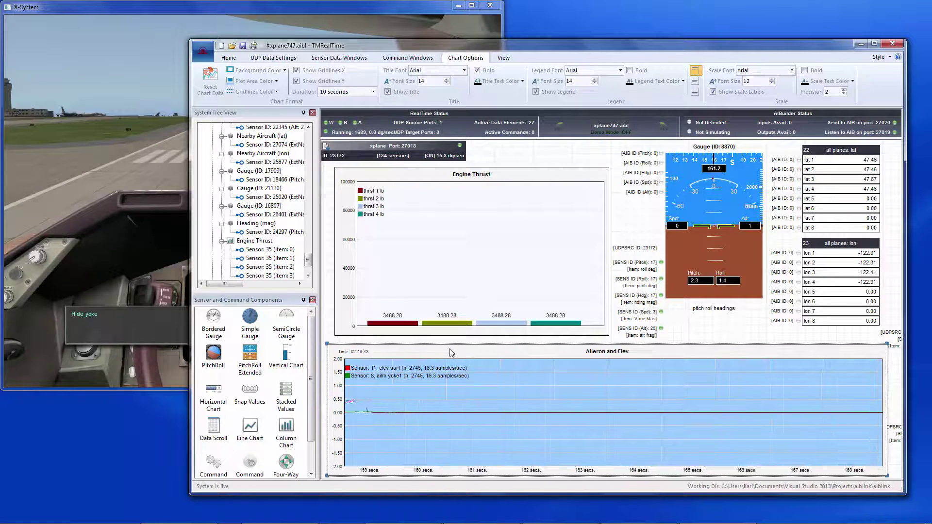
Try chart durations of 15 and 20 seconds, then set it back to 10 seconds.
click(374, 92)
click(353, 112)
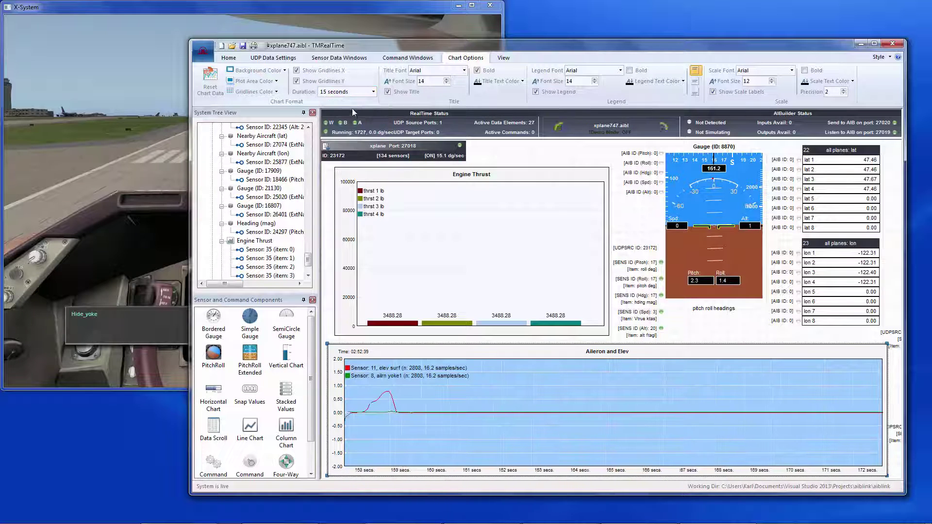
click(374, 92)
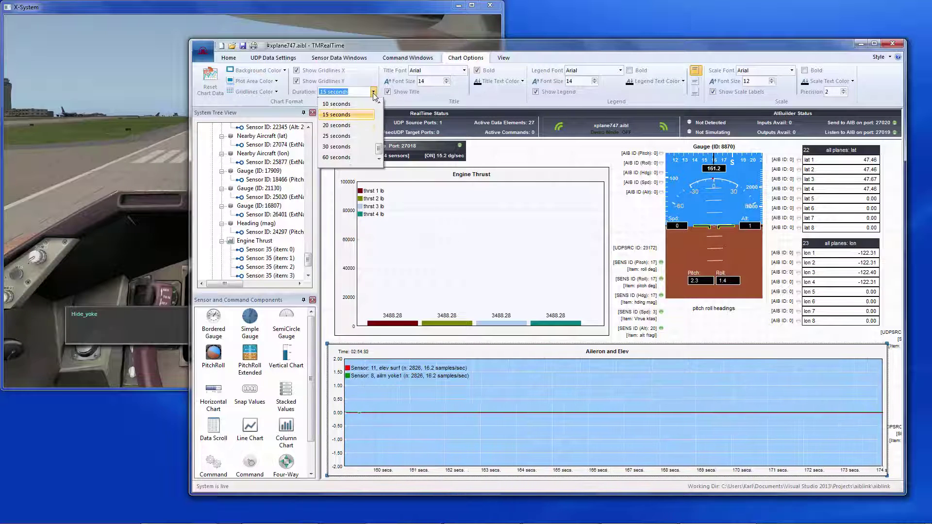
click(354, 125)
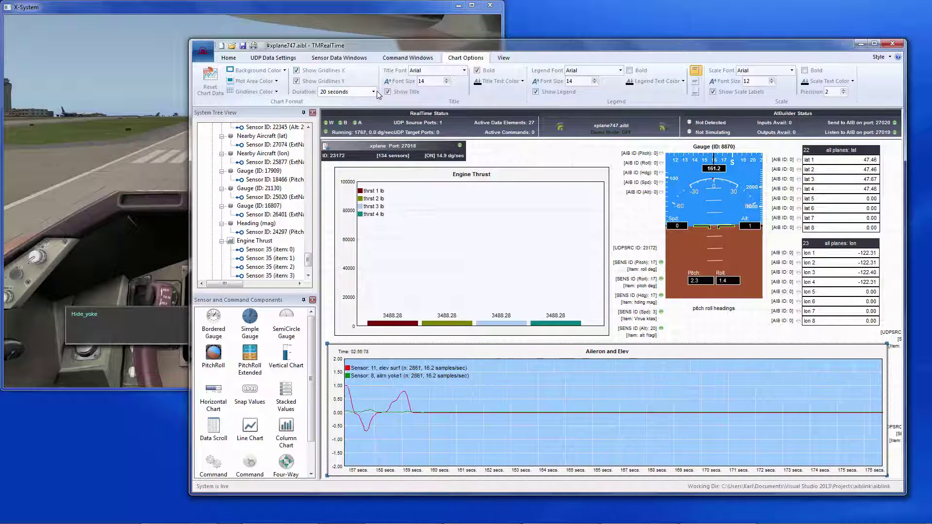
click(374, 92)
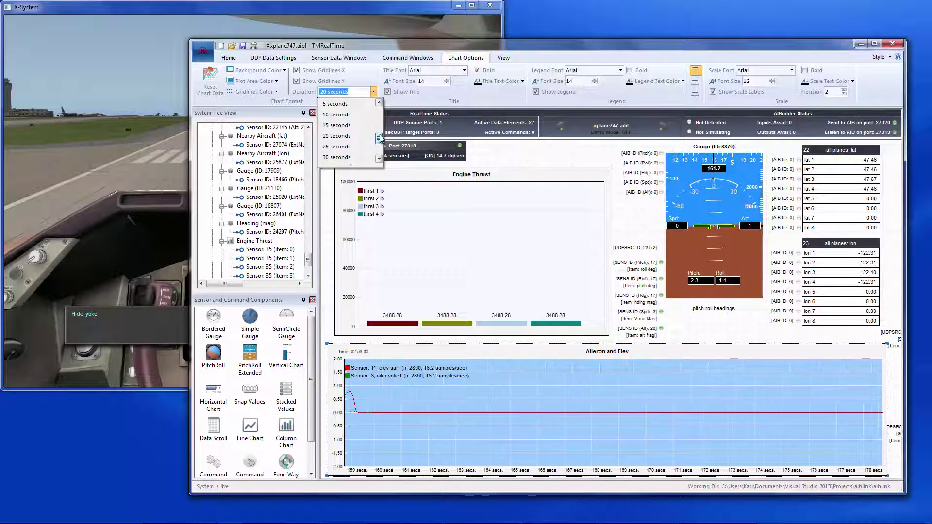
click(340, 114)
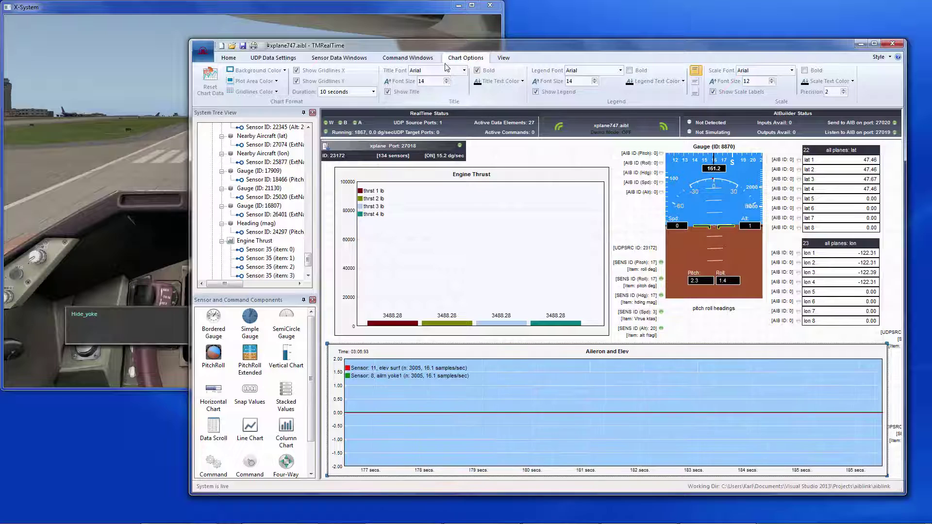
click(413, 28)
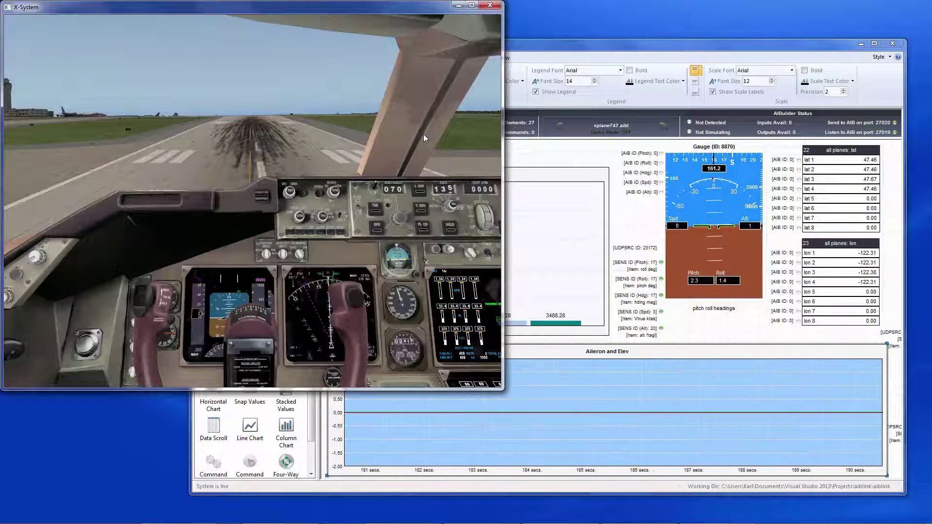
Switch the simulator to an outside chase view of the 747, then a high overhead view.
click(579, 184)
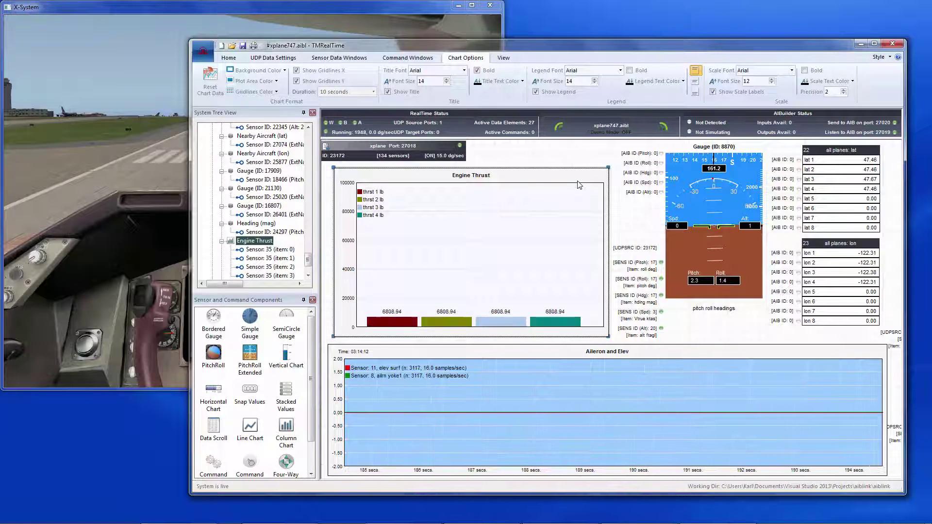
click(138, 277)
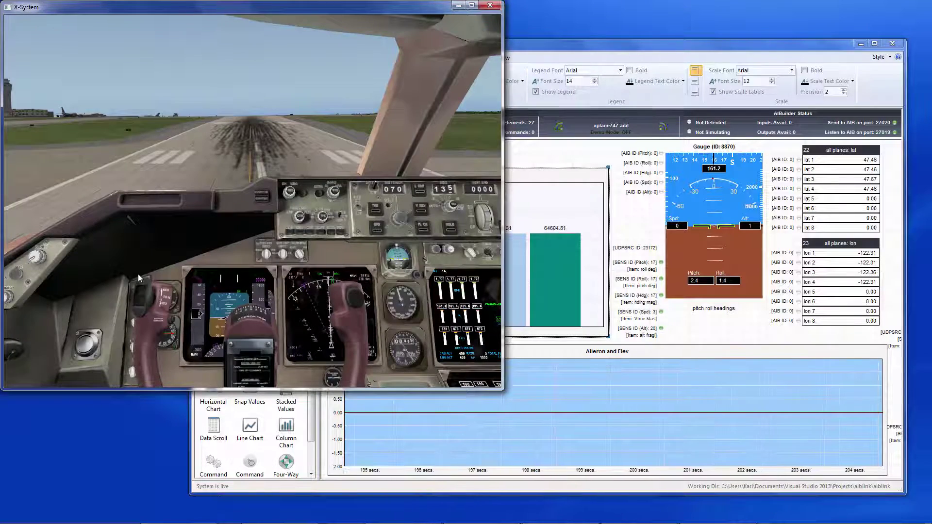
key(shift+8)
key(shift+5)
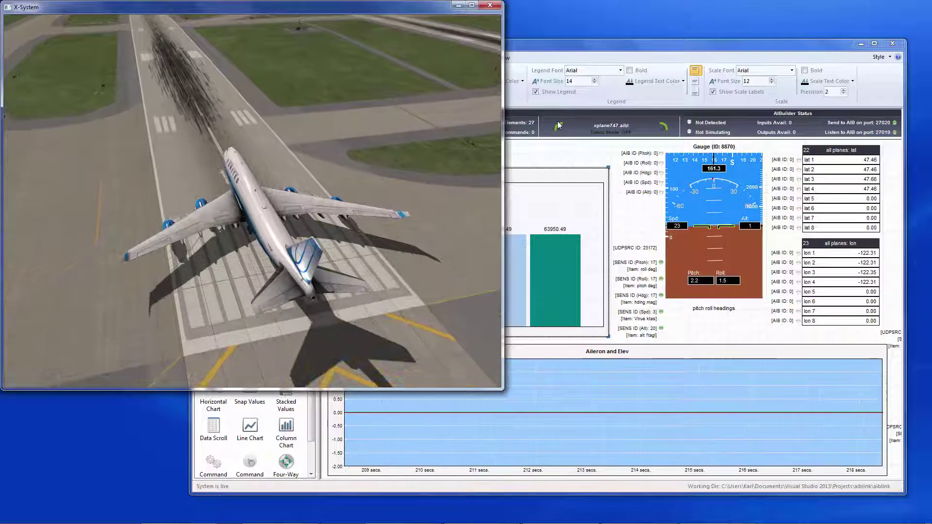
Shift and narrow the TMRealTime window, then maximize it to show the full 747 dashboard.
click(609, 55)
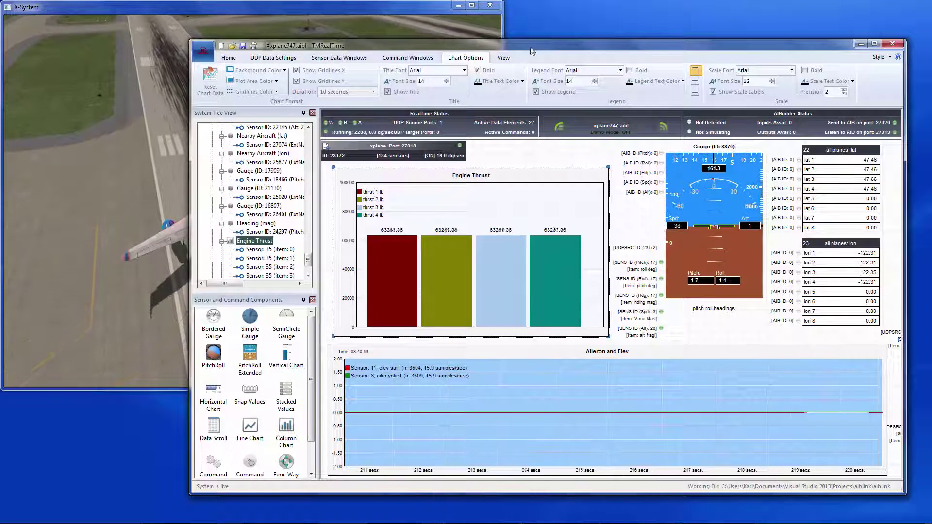
drag(610, 54, 631, 60)
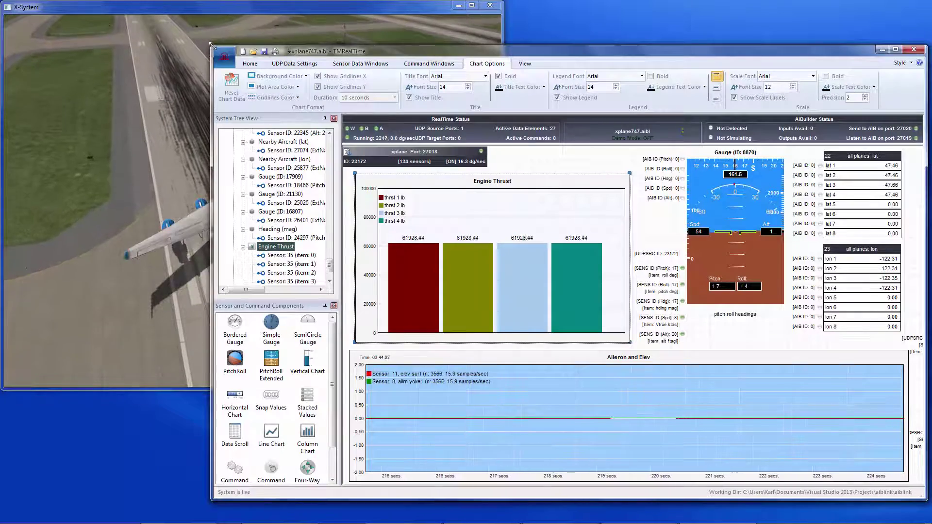
drag(210, 51, 291, 53)
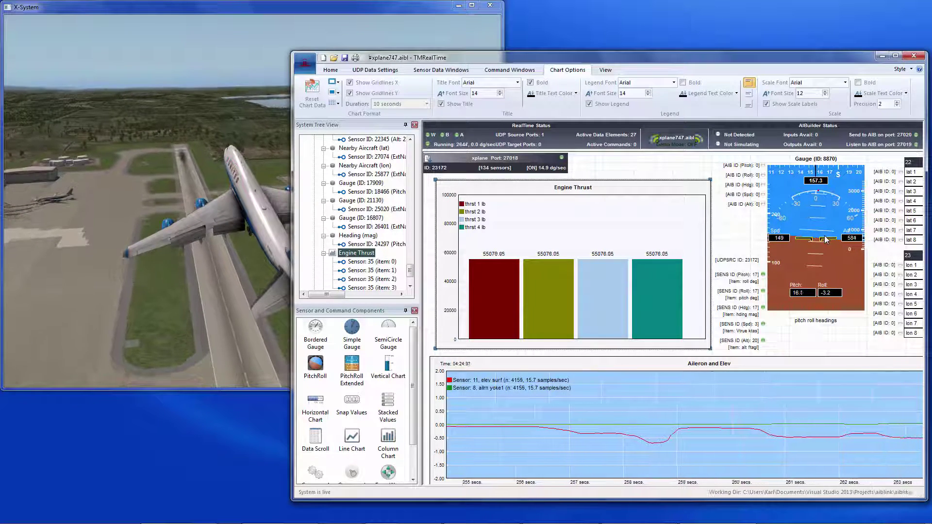
click(387, 31)
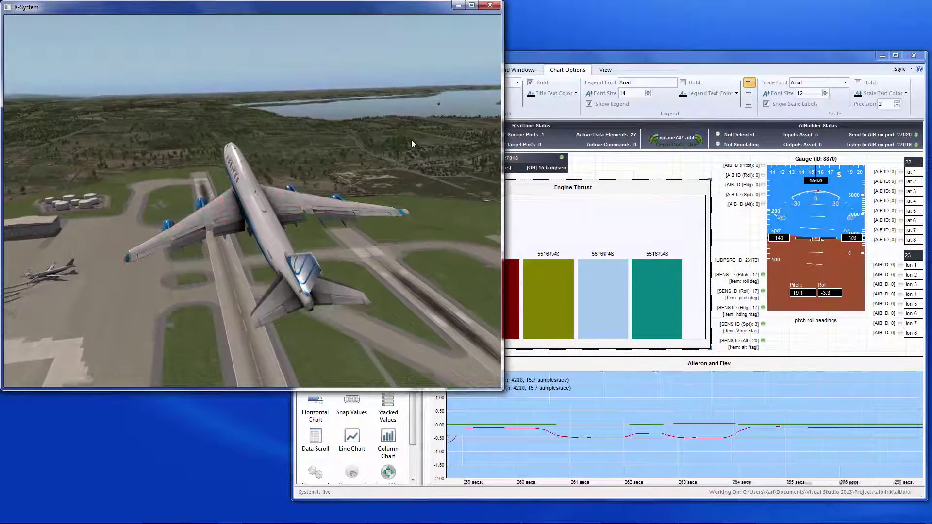
double_click(646, 55)
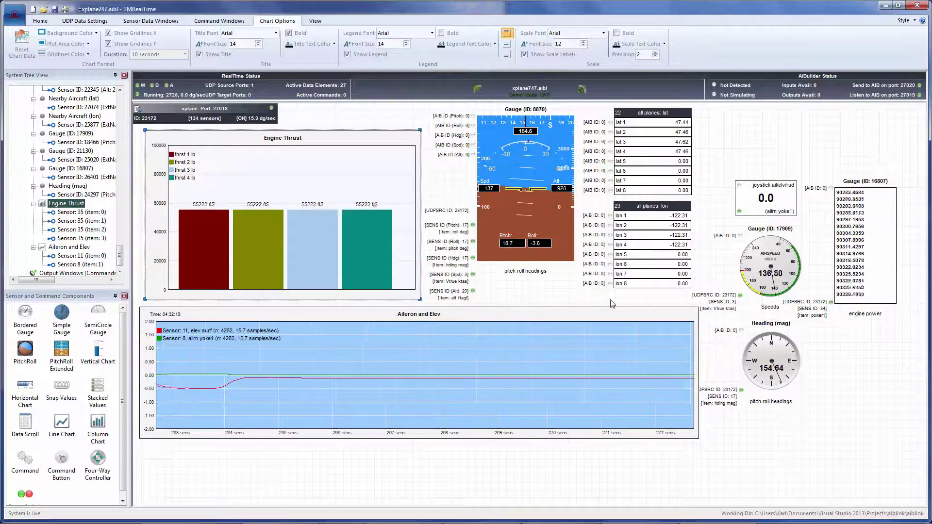
mouse_move(619, 521)
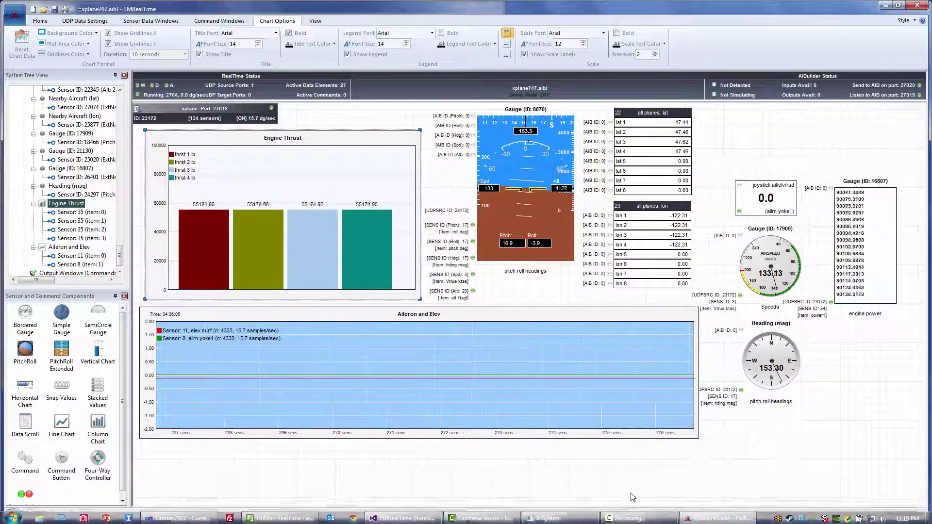
key(alt+Tab)
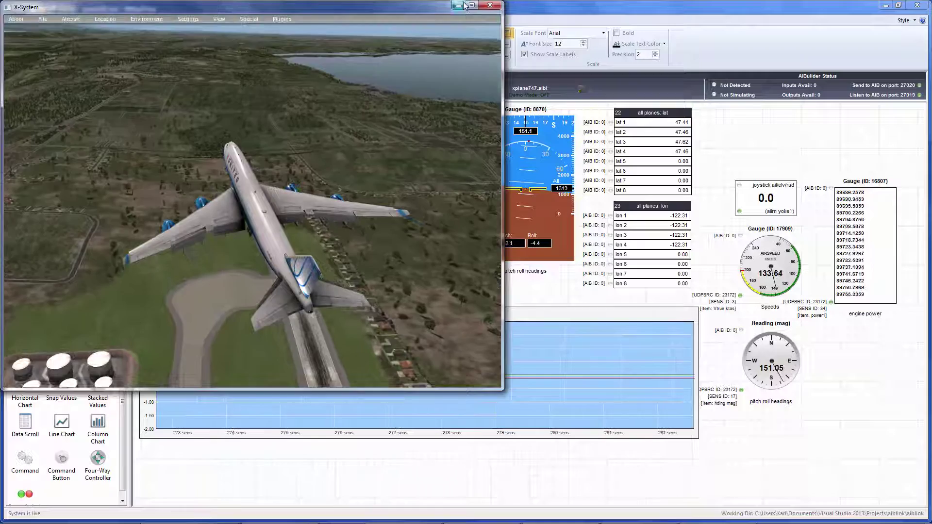
key(alt+Tab)
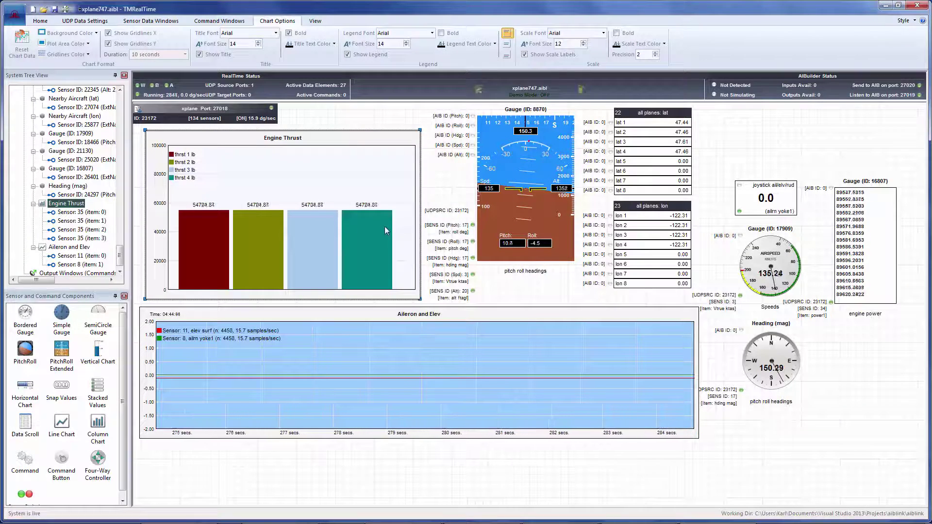